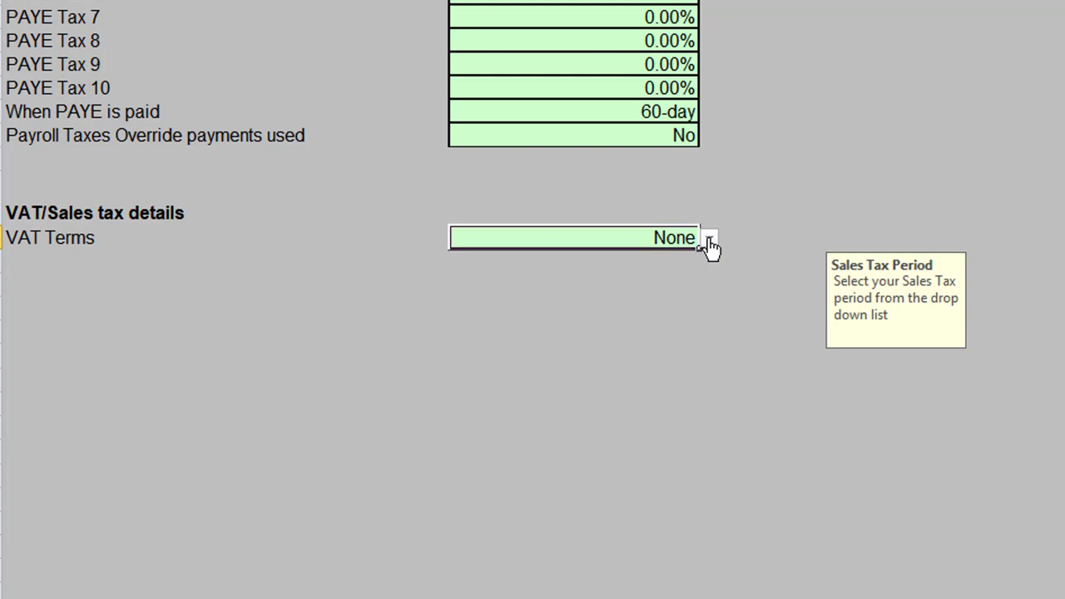
Step: Set the VAT Terms in the VAT/Sales tax details to Quarterly
left_click(710, 241)
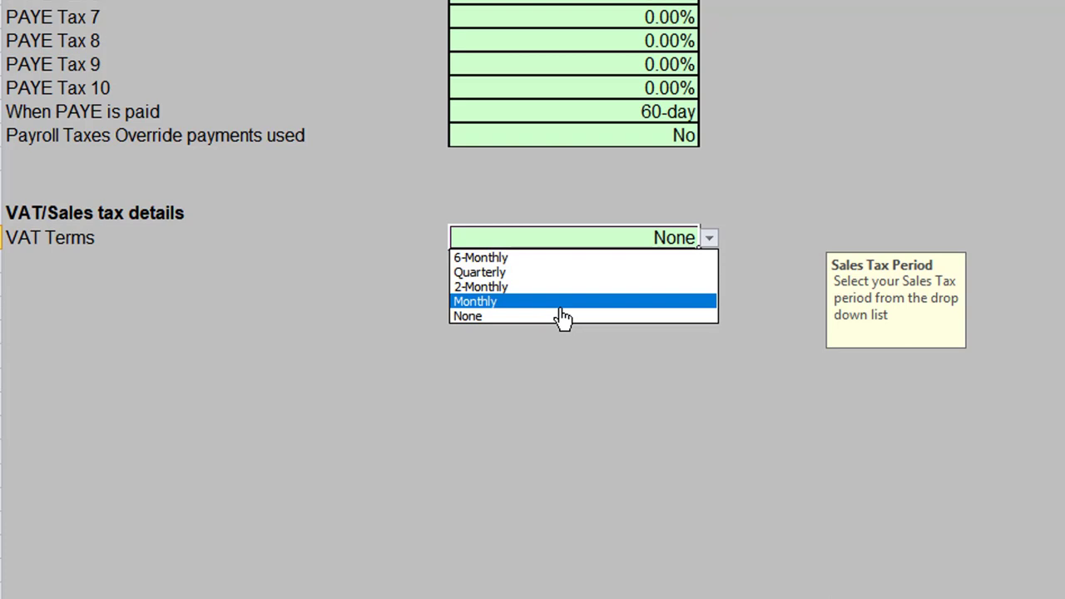
left_click(530, 276)
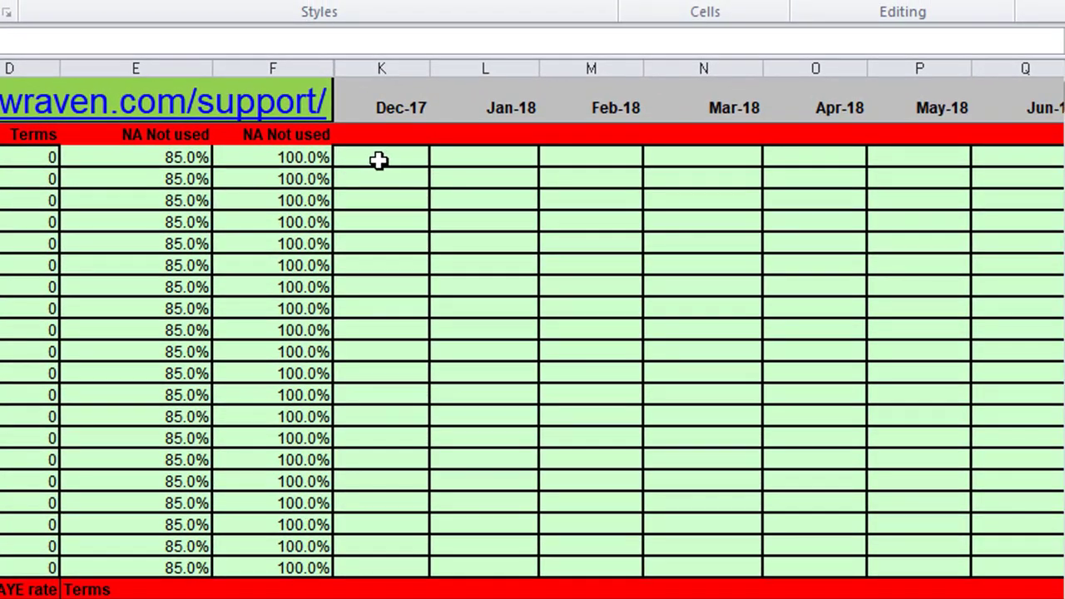
Step: Enter 10000 as the Dec-17 sales for turnover Type 1 in the monthly data entry sheet
left_click(379, 161)
type("1")
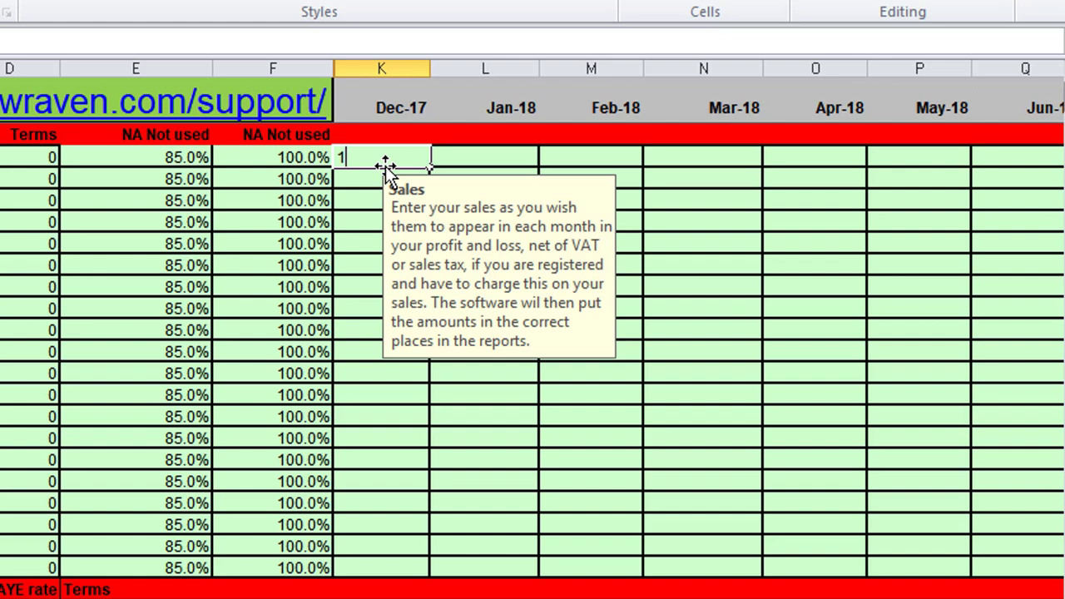
type("0000")
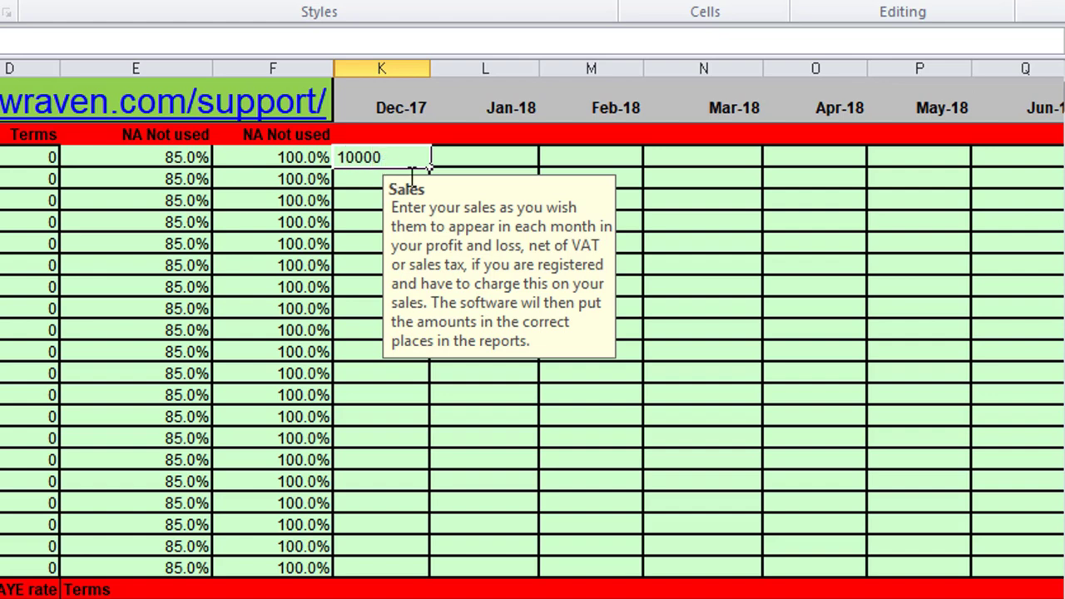
key("Return")
Step: Enter the Jan-18 Type 1 sales as the Dec-17 amount plus 500 and fill the formula across through Dec-18
left_click(473, 154)
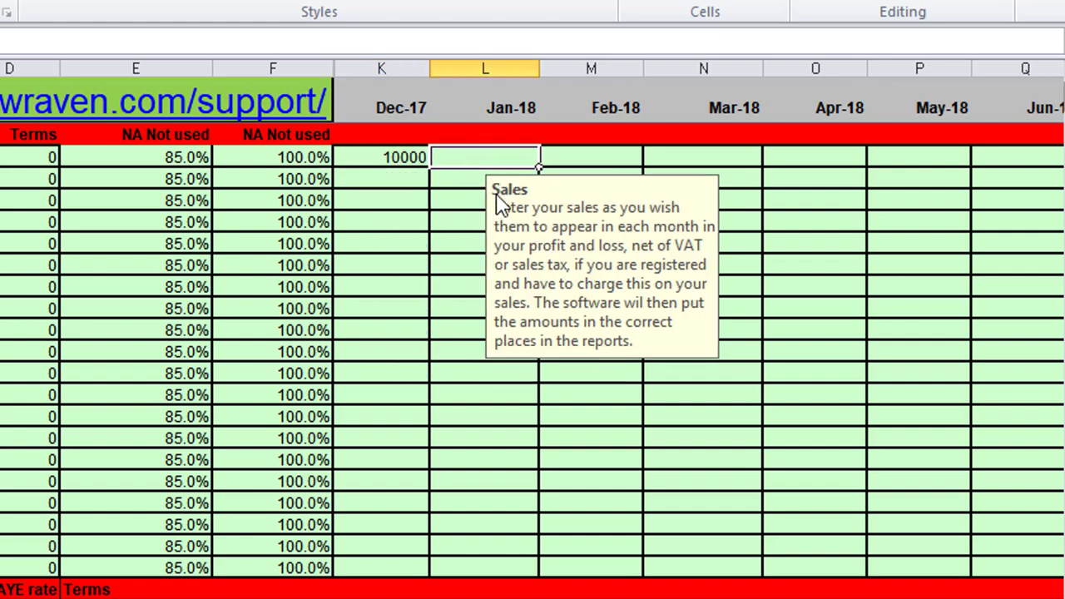
type("+")
left_click(382, 155)
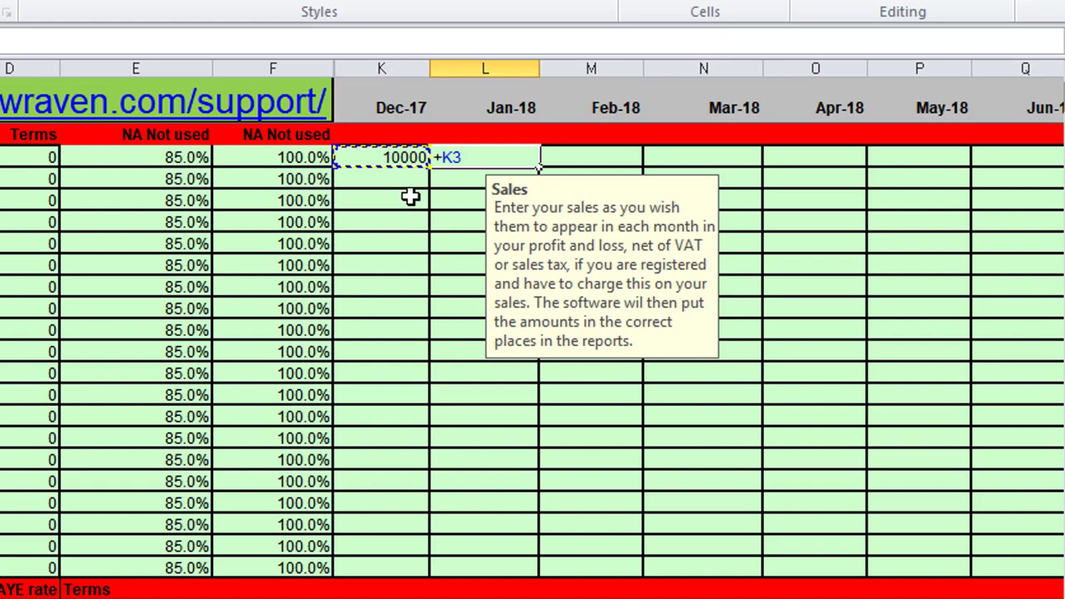
type("500")
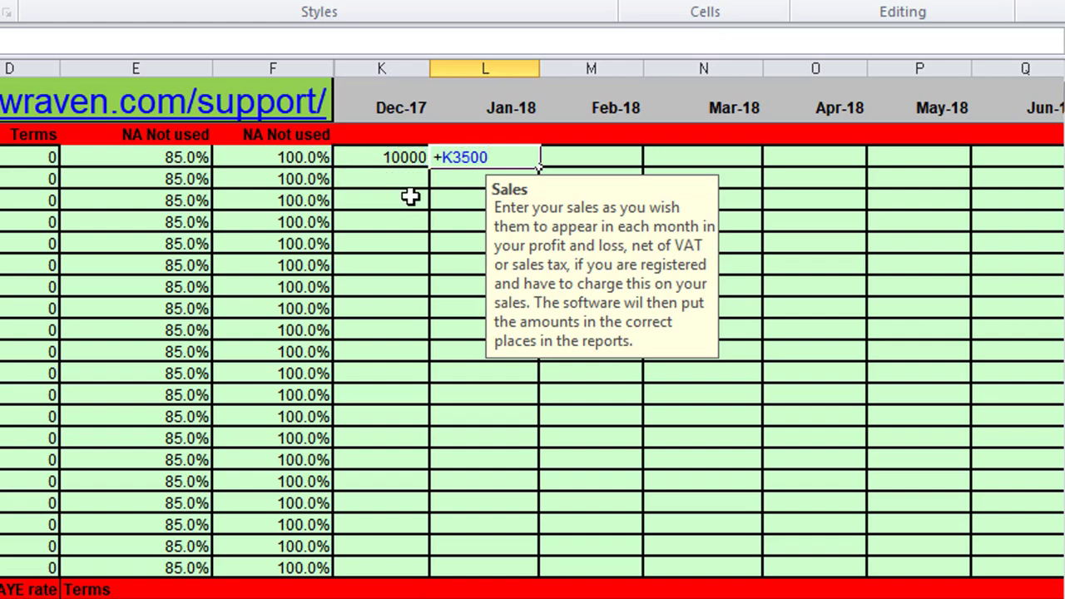
key("BackSpace")
key("BackSpace")
key("BackSpace")
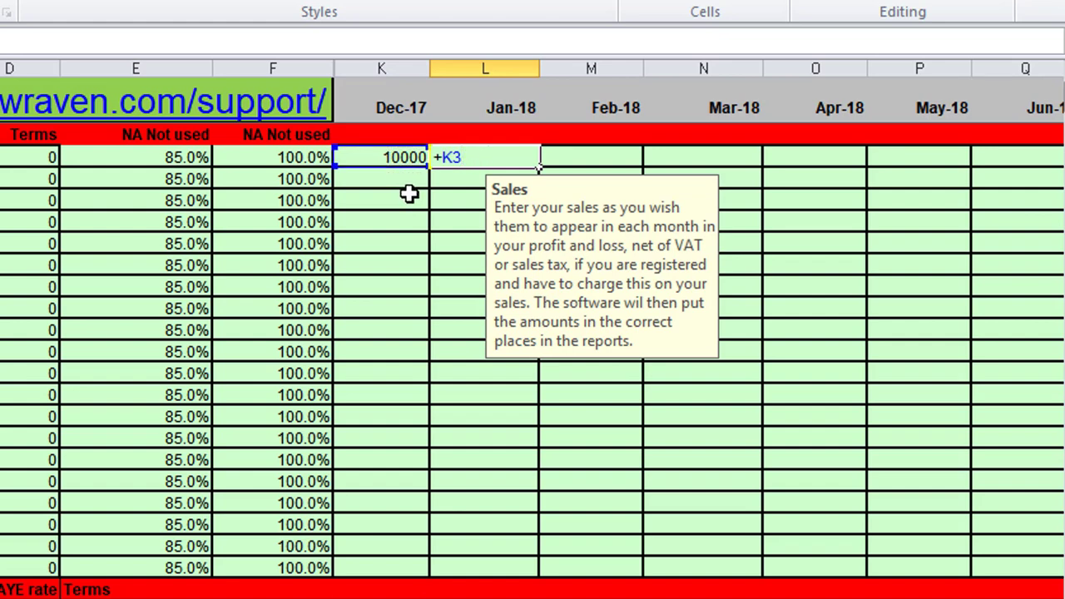
type("+500")
key("Return")
key("Up")
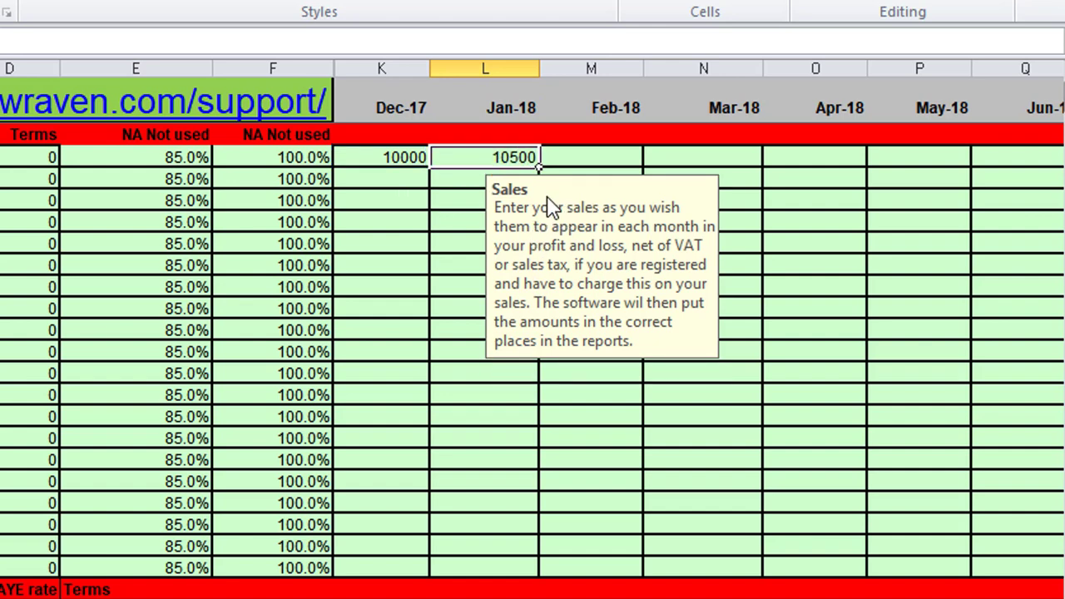
left_click_drag(539, 168, 752, 213)
scroll(650, 235, "left", 5)
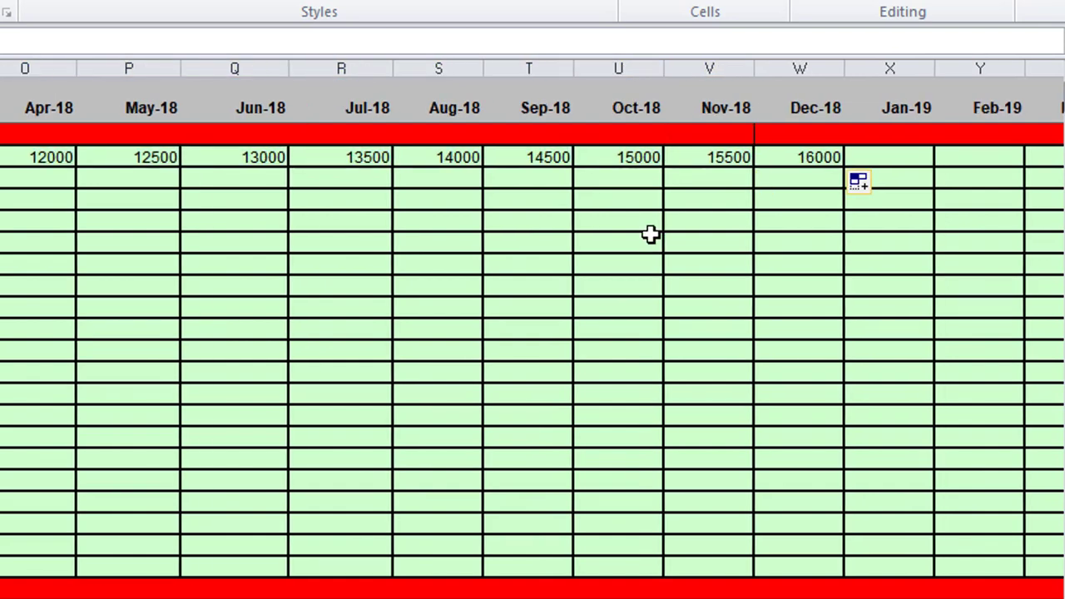
Step: Enter 1000 as the Dec-17 amount for Cost of sales Type 1
left_click(400, 571)
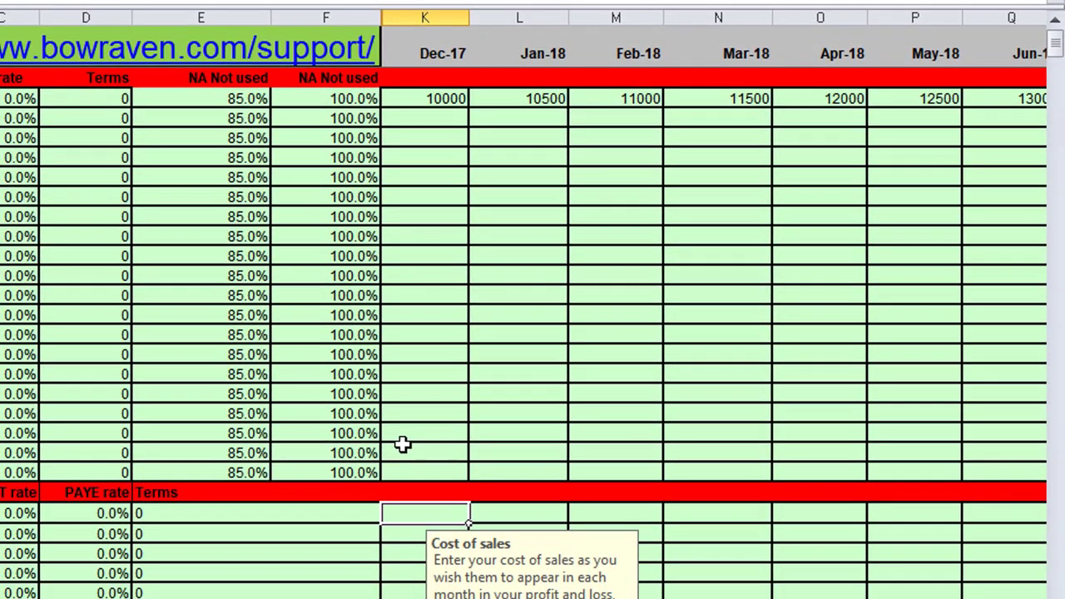
type("1000")
key("Return")
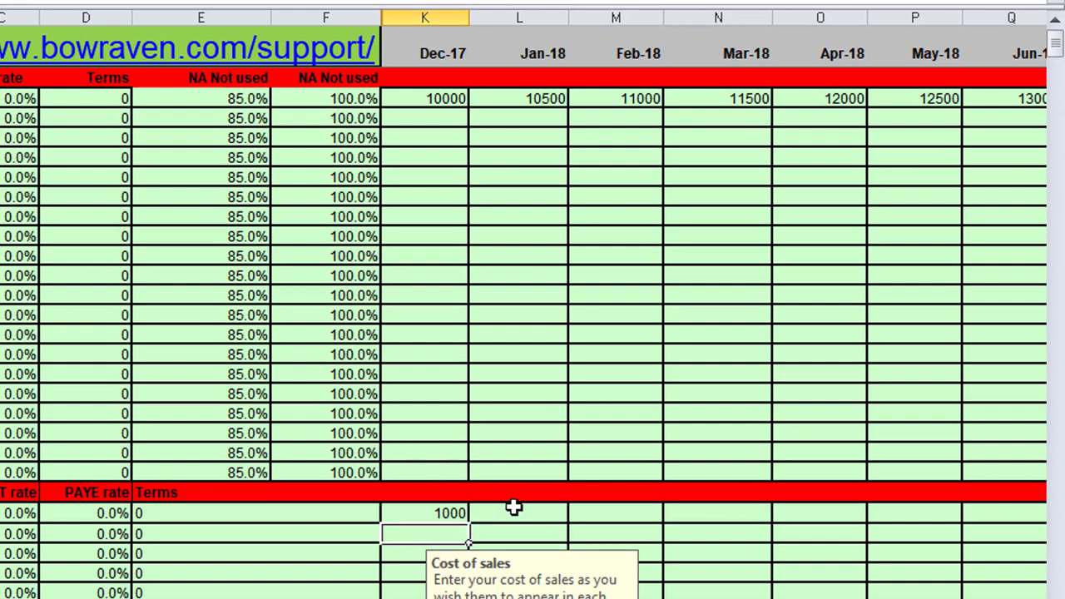
Step: Enter 250 as the Jan-18 amount for Cost of sales Type 1 and fill it across through Dec-18
left_click(513, 511)
type("+")
left_click(420, 515)
type("2")
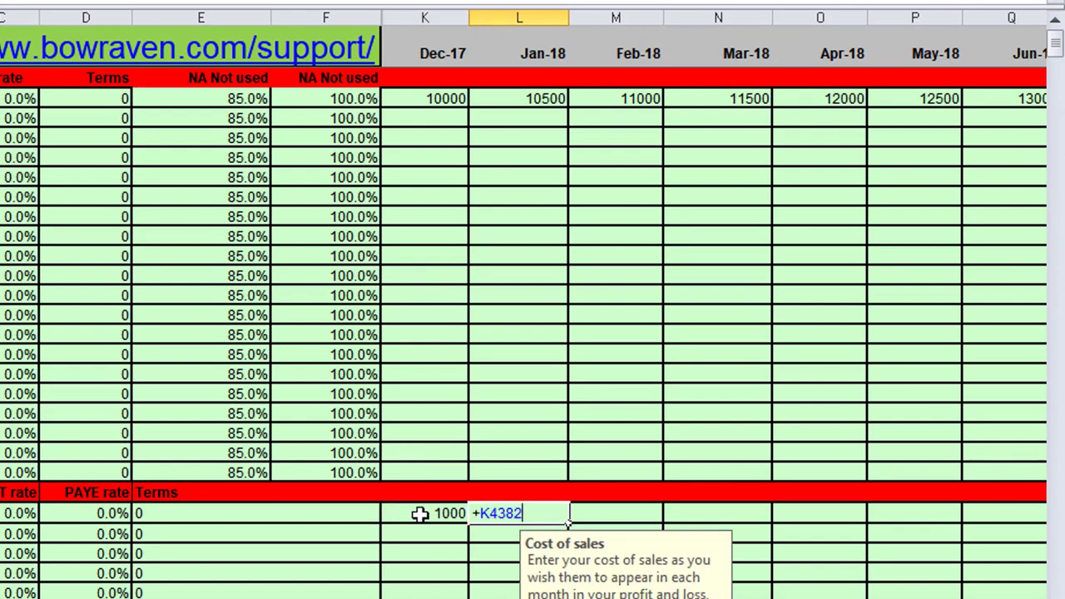
key("BackSpace")
key("BackSpace")
key("BackSpace")
key("BackSpace")
type("+250")
key("Return")
left_click(561, 517)
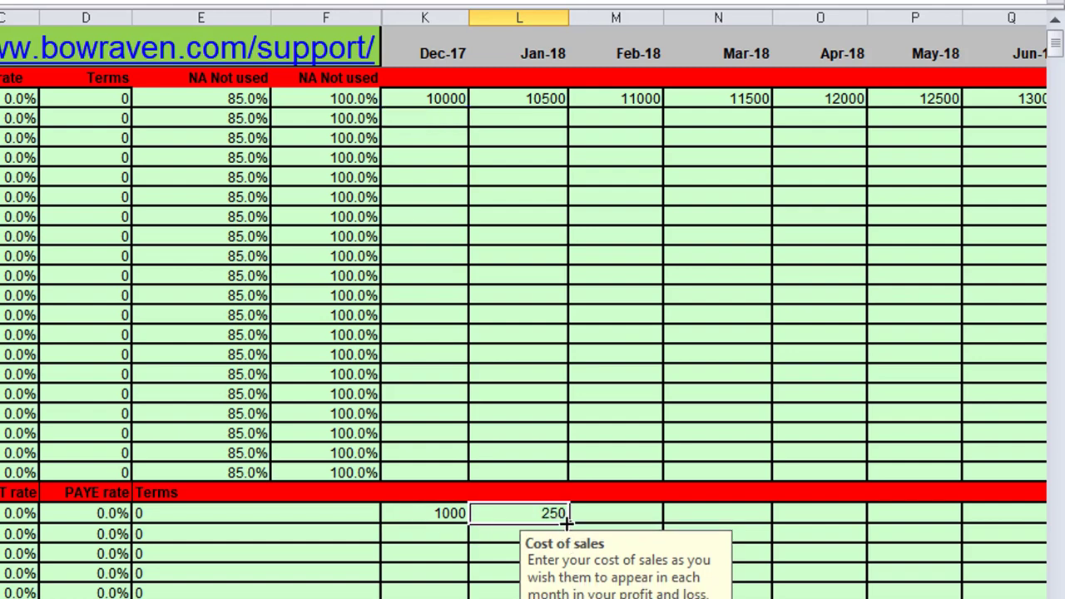
left_click_drag(679, 520, 763, 544)
scroll(333, 485, "left", 4)
Step: Choose Telephone as the first General Overheads description and enter 300 as its Dec-17 cost
scroll(333, 485, "down", 7)
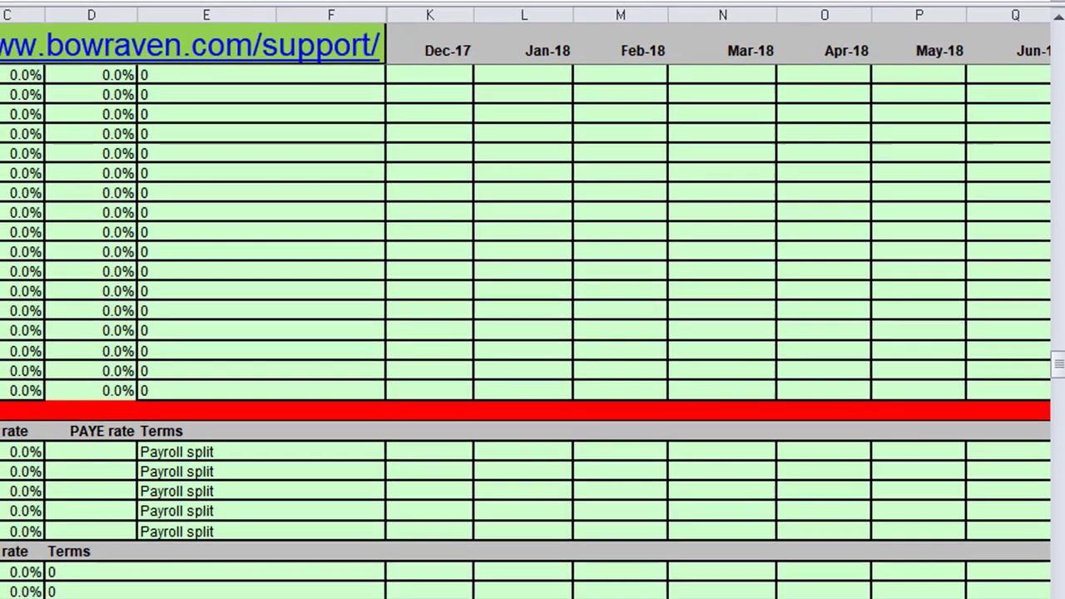
left_click(42, 511)
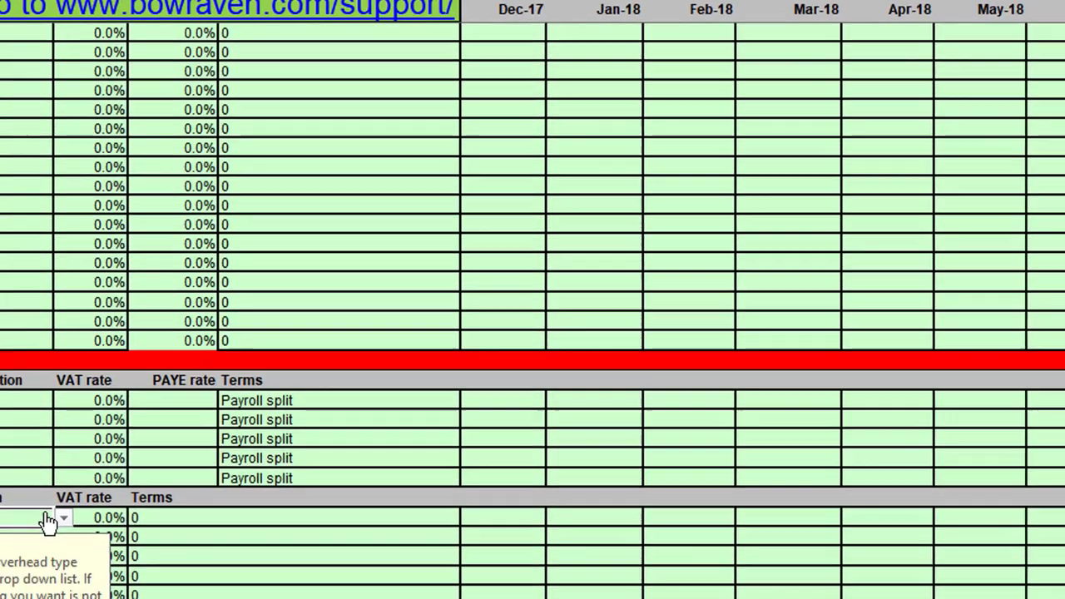
left_click(47, 511)
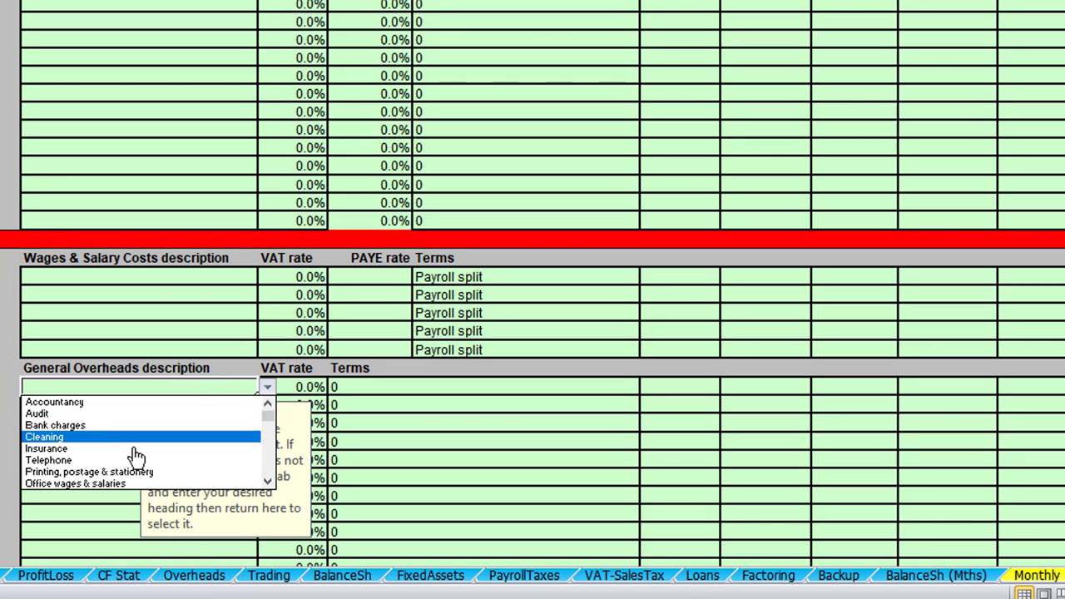
left_click(143, 462)
left_click(674, 383)
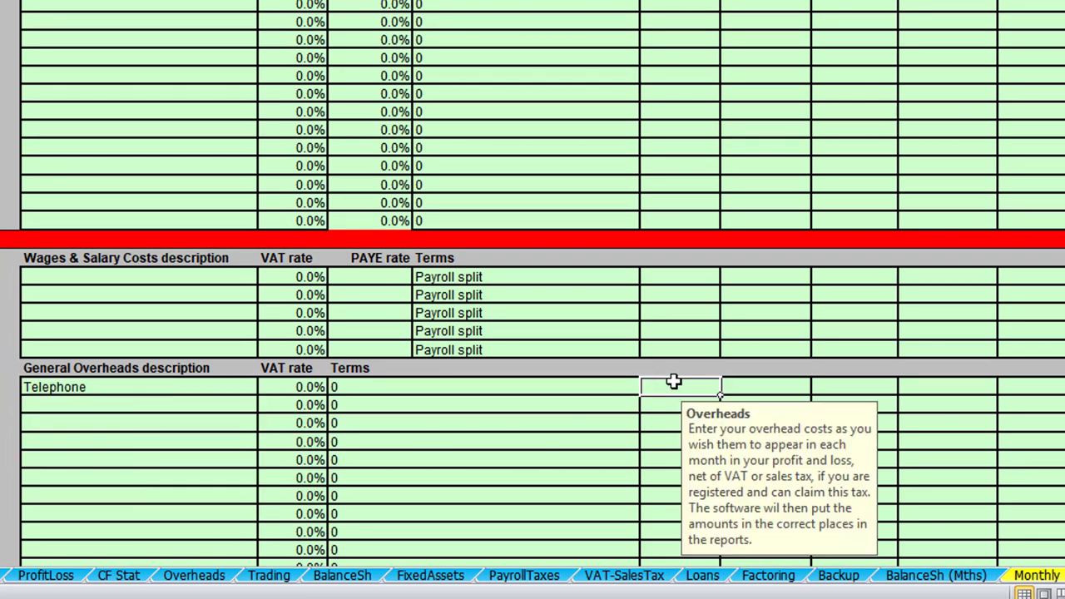
type("300")
key("Return")
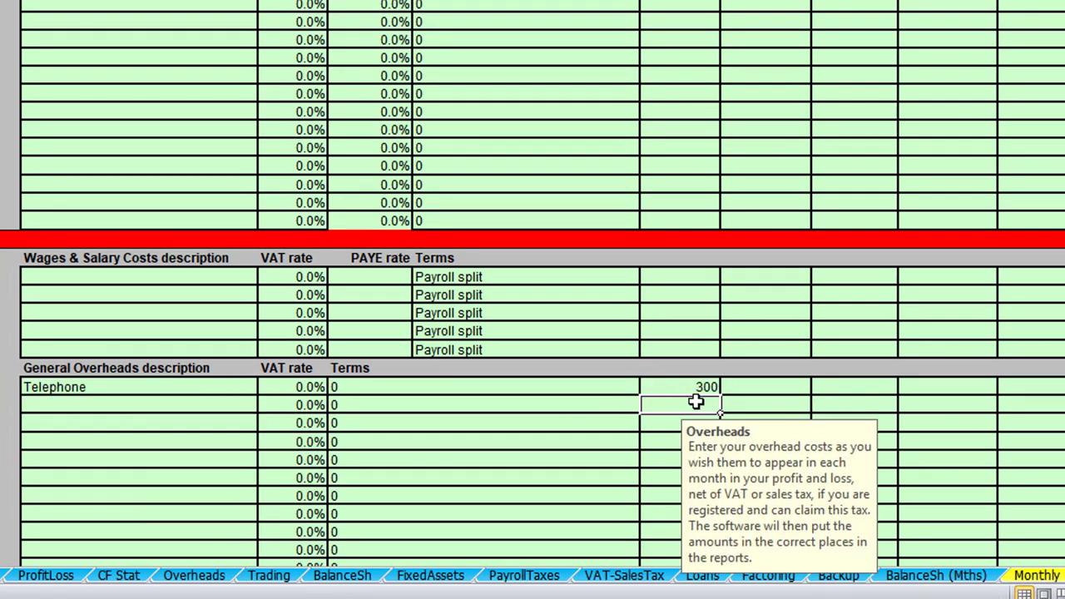
left_click(770, 387)
type("+")
left_click(680, 389)
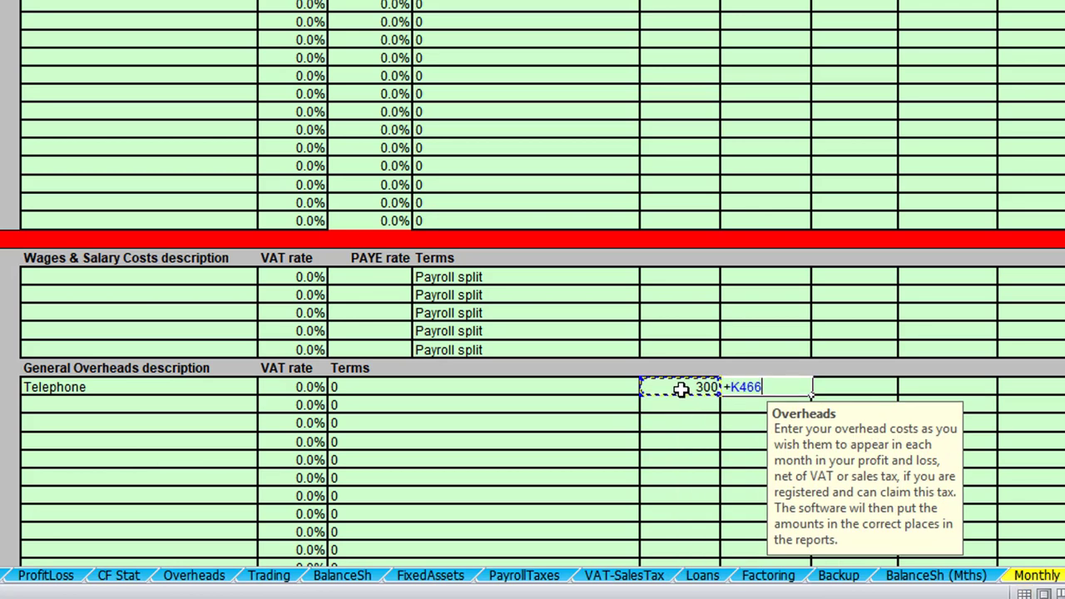
type("10")
key("Return")
Step: Enter the Jan-18 Telephone cost as the Dec-17 amount plus 10 and fill the formula across through Dec-18
key("Up")
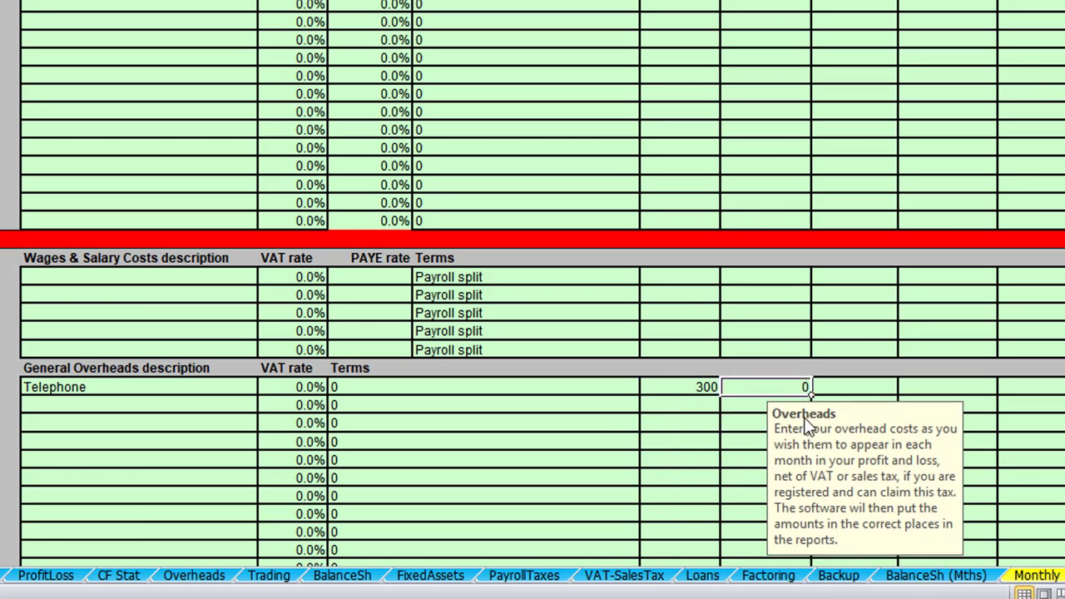
type("+")
key("Left")
type("+1")
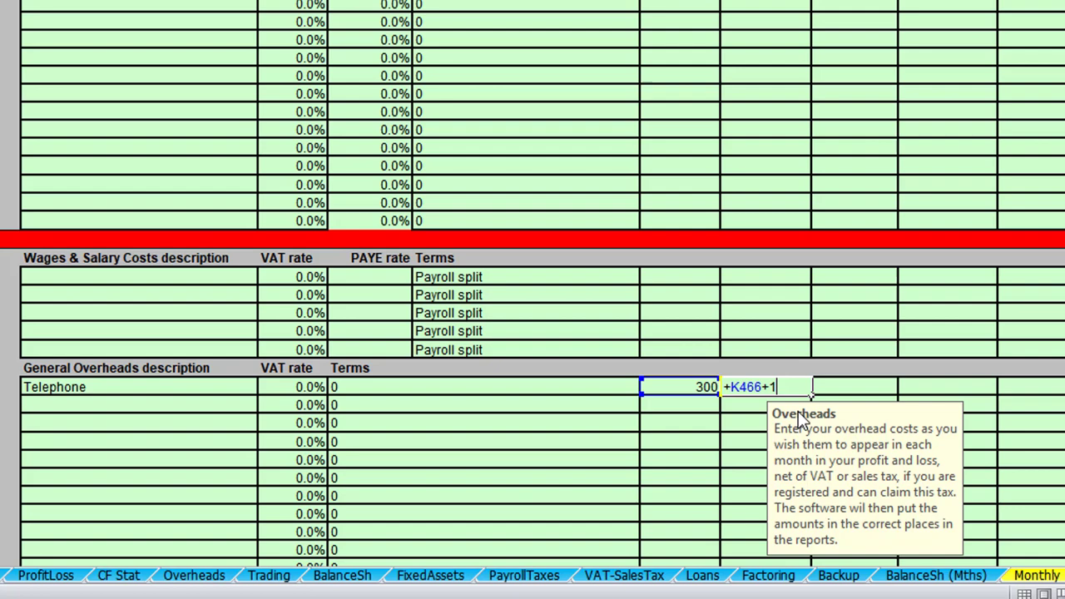
type("0")
key("Return")
key("Up")
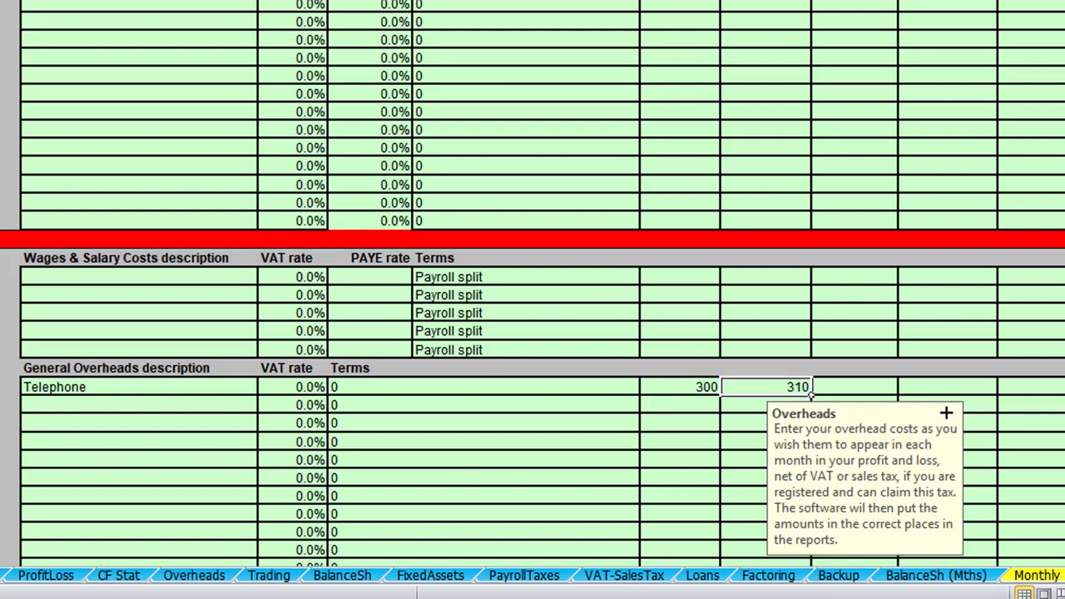
left_click_drag(946, 413, 754, 407)
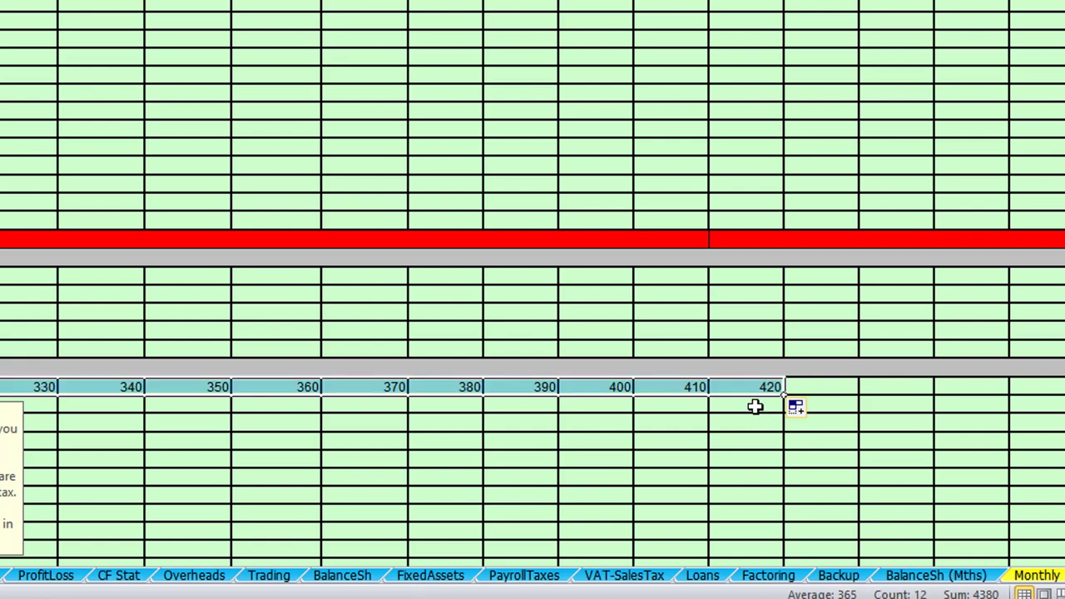
scroll(754, 407, "left", 5)
Step: Set the VAT rate of turnover Type 1 to 20.00%
scroll(471, 295, "up", 6)
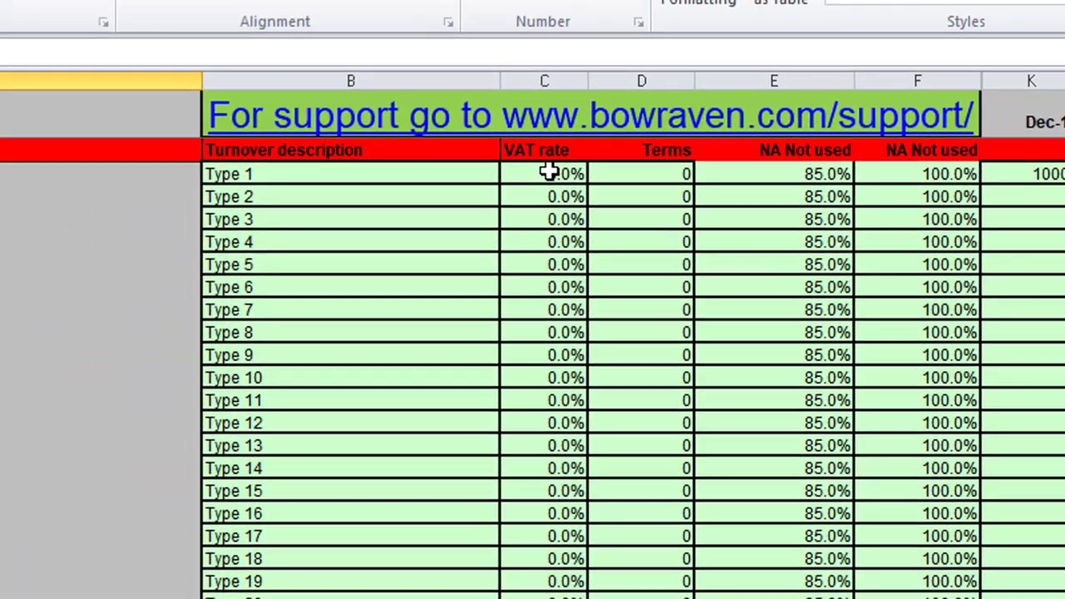
left_click(549, 173)
left_click(599, 178)
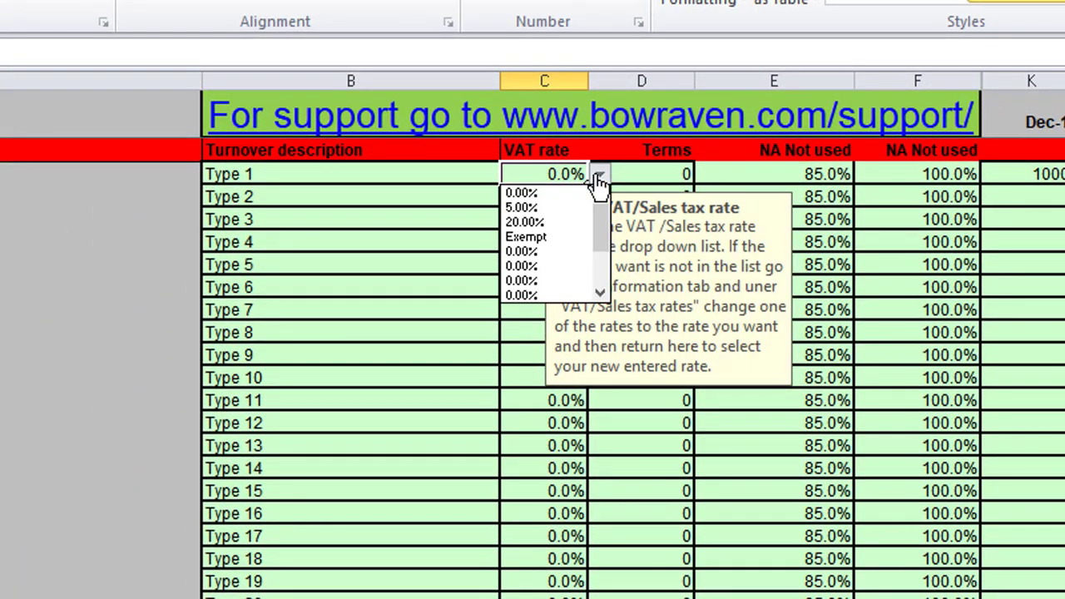
left_click(552, 223)
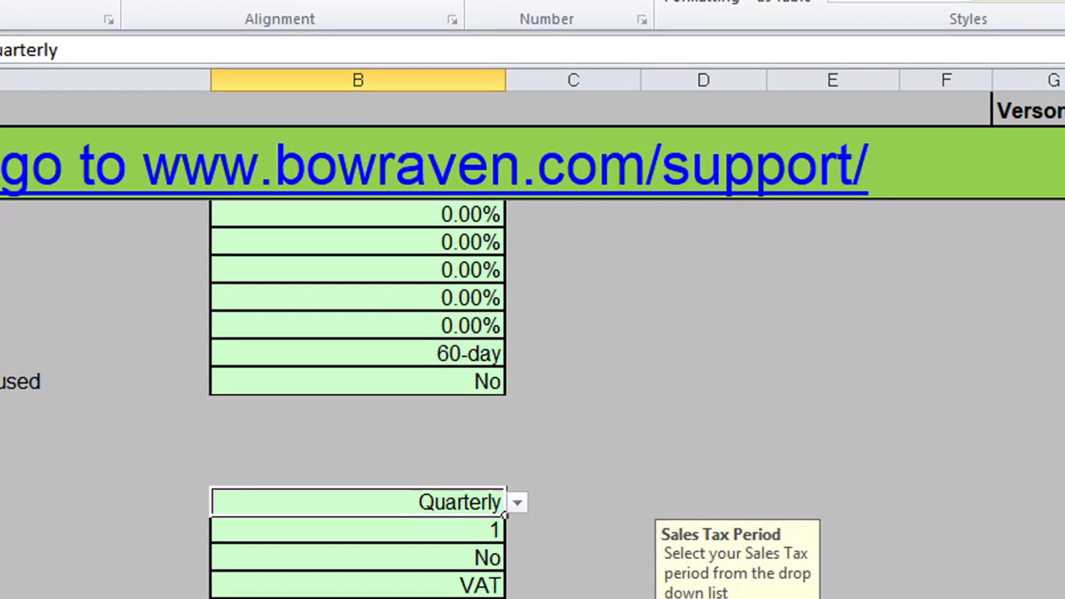
Step: Set Other rate 2 in the VAT rates to 10% and check the rates offered for turnover Type 1
scroll(582, 237, "down", 4)
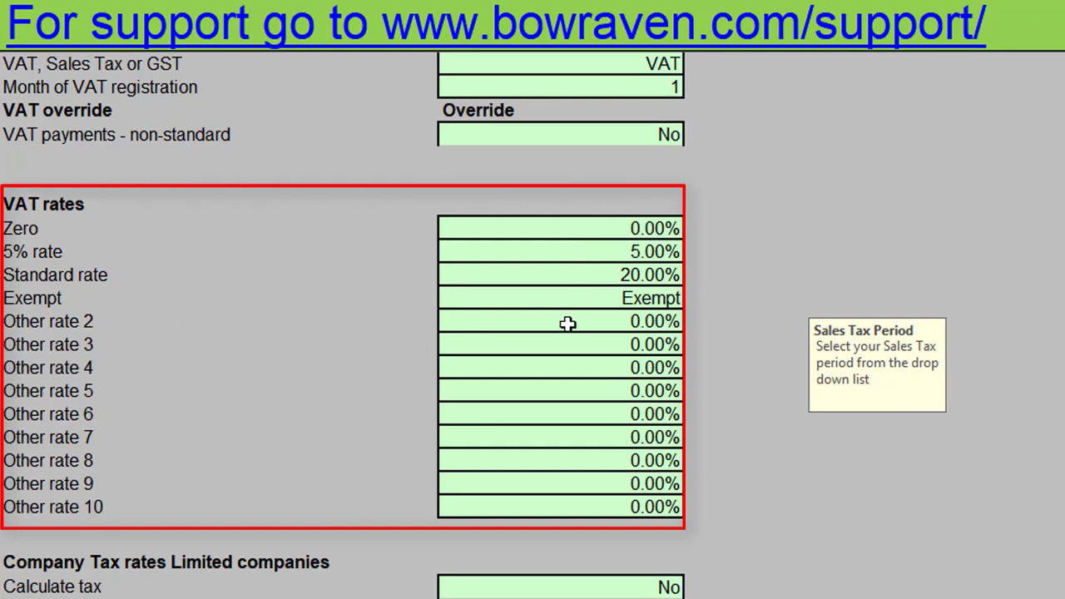
left_click(567, 323)
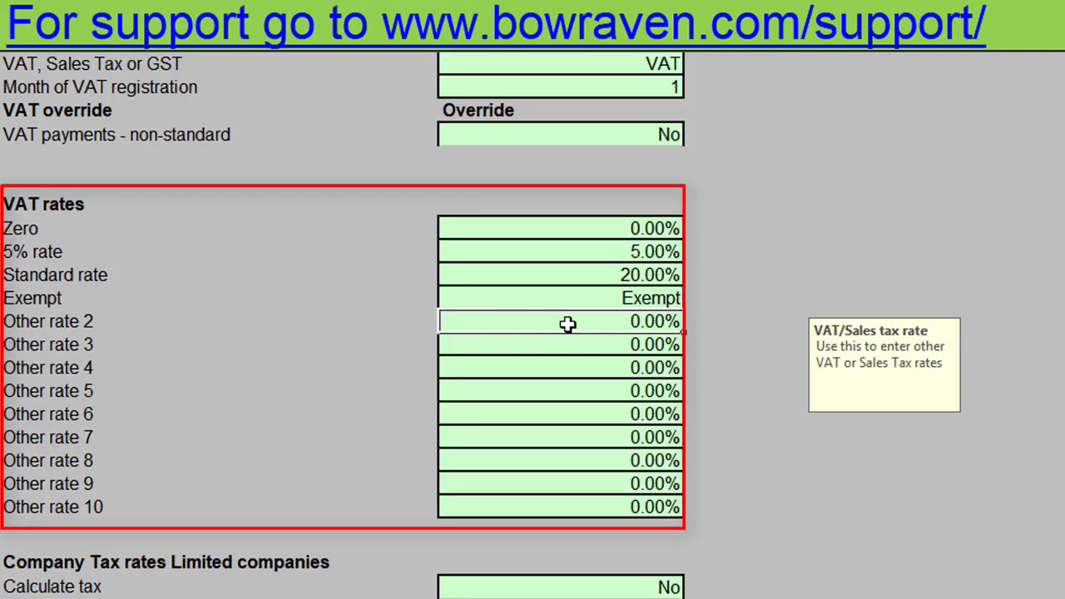
type("1")
key("Return")
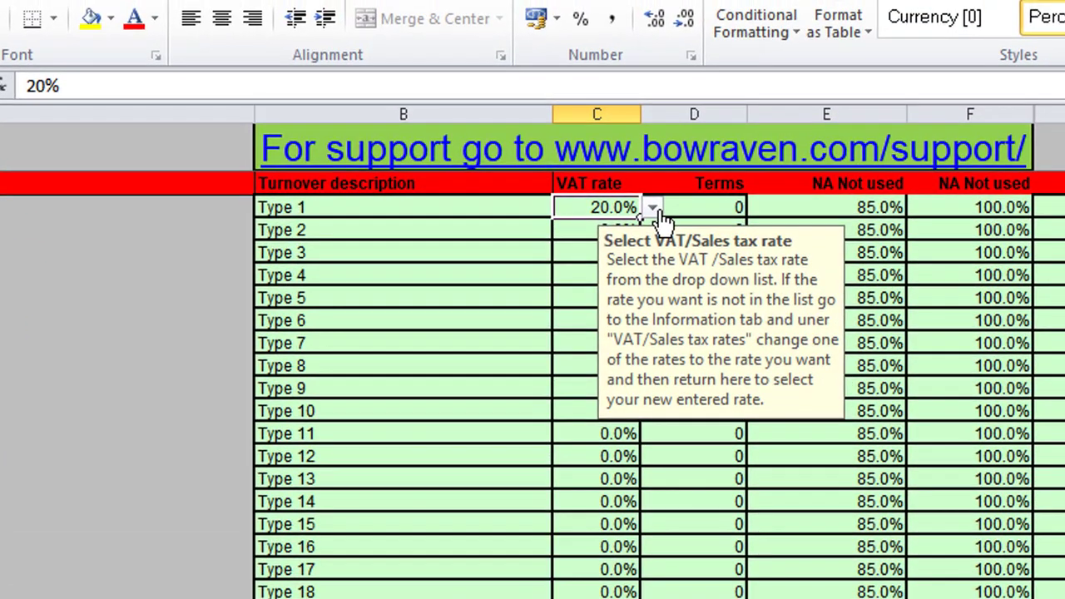
left_click(765, 28)
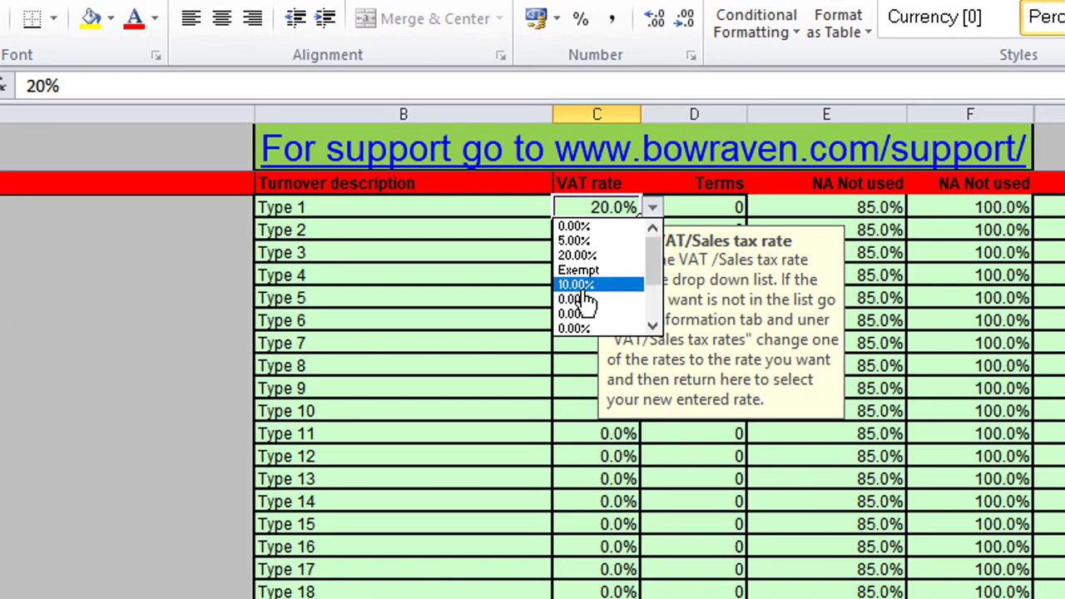
Step: Set the VAT rate to 20% for Cost of sales Type 1 and for the Telephone overhead
left_click(616, 564)
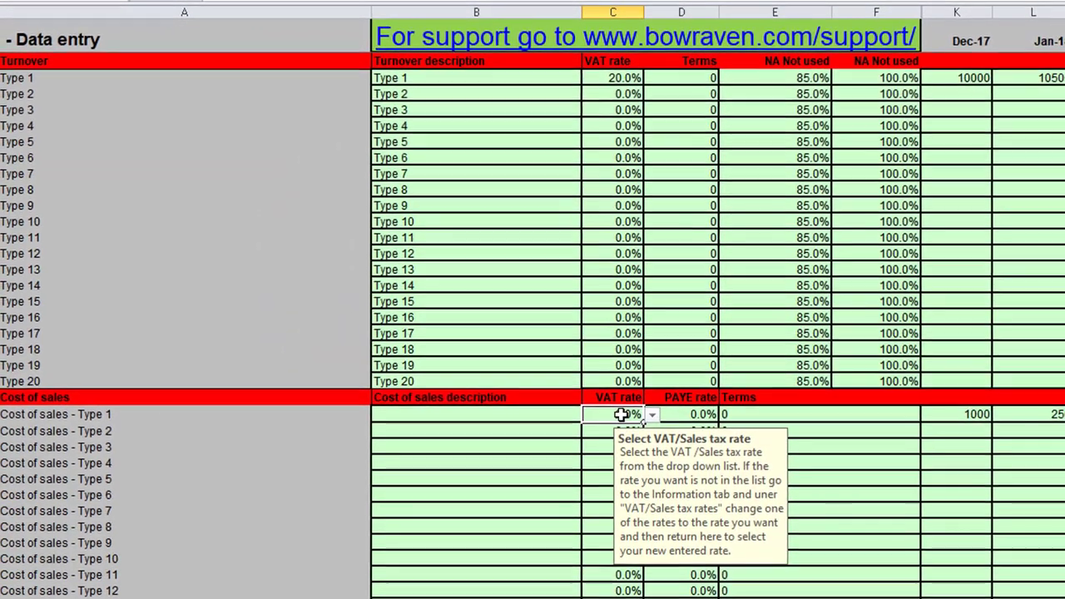
key("Return")
scroll(613, 410, "down", 6)
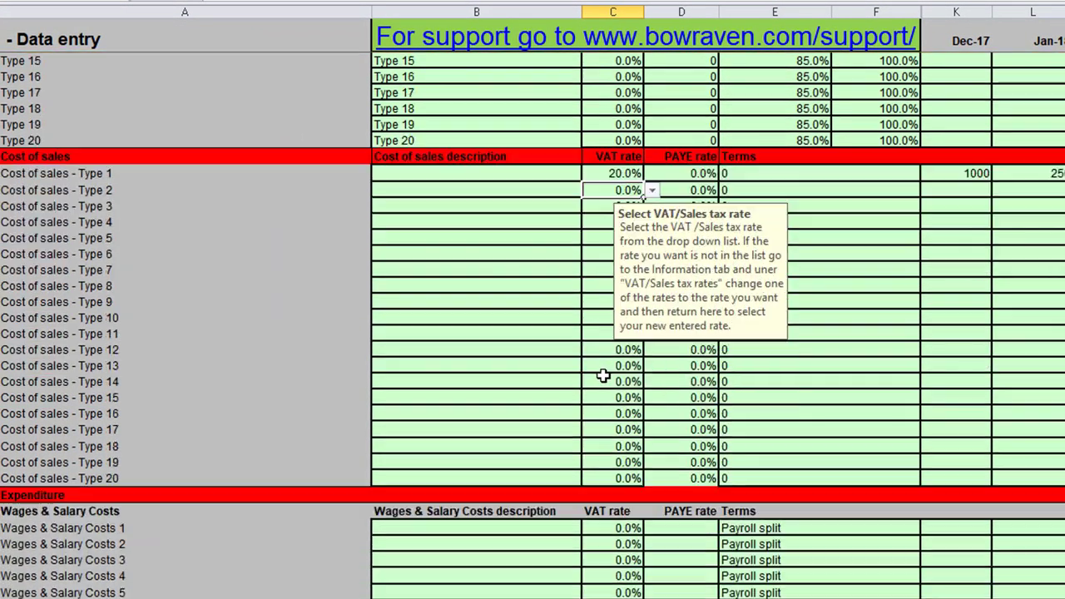
scroll(614, 414, "down", 3)
left_click(613, 416)
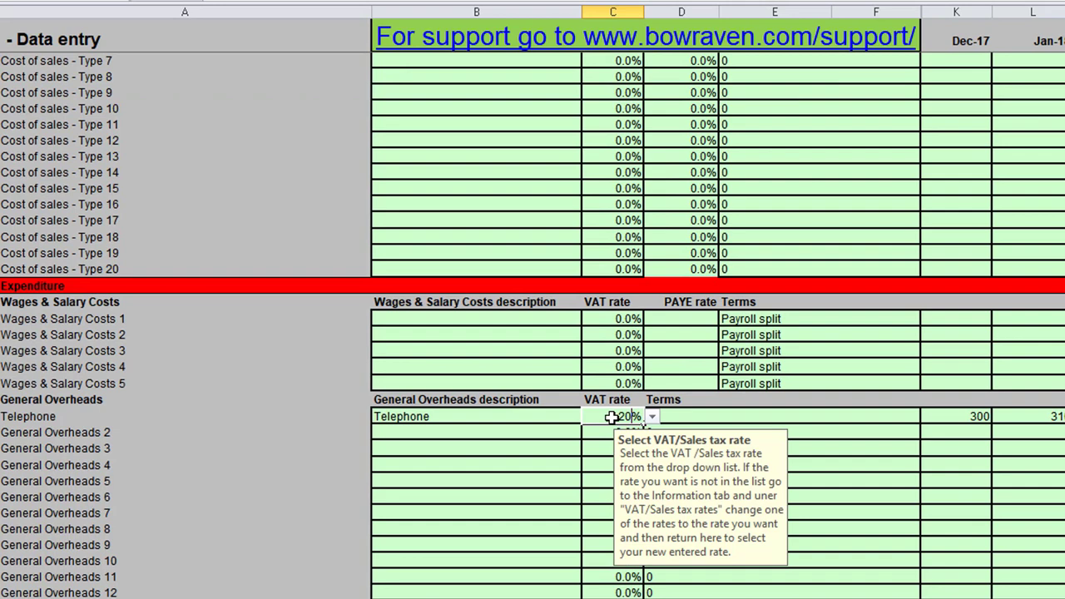
key("Return")
Step: Open the VAT-SalesTax sheet to view the VAT forecast
left_click(975, 416)
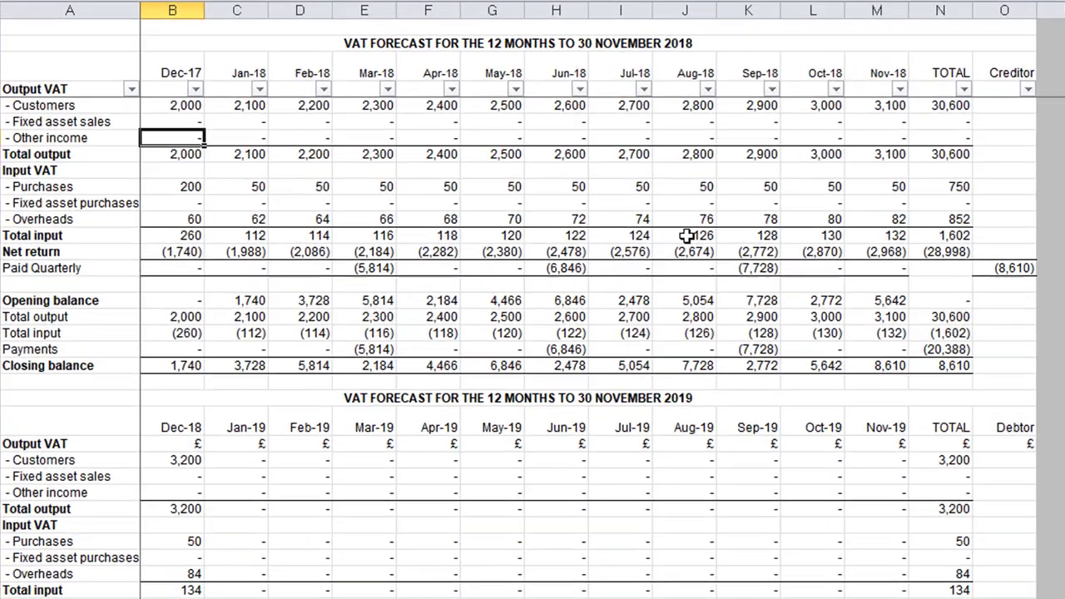
Step: Examine the Customers output VAT and the input VAT rows in the forecast for the 12 months to 30 November 2018
key("Left")
key("Up")
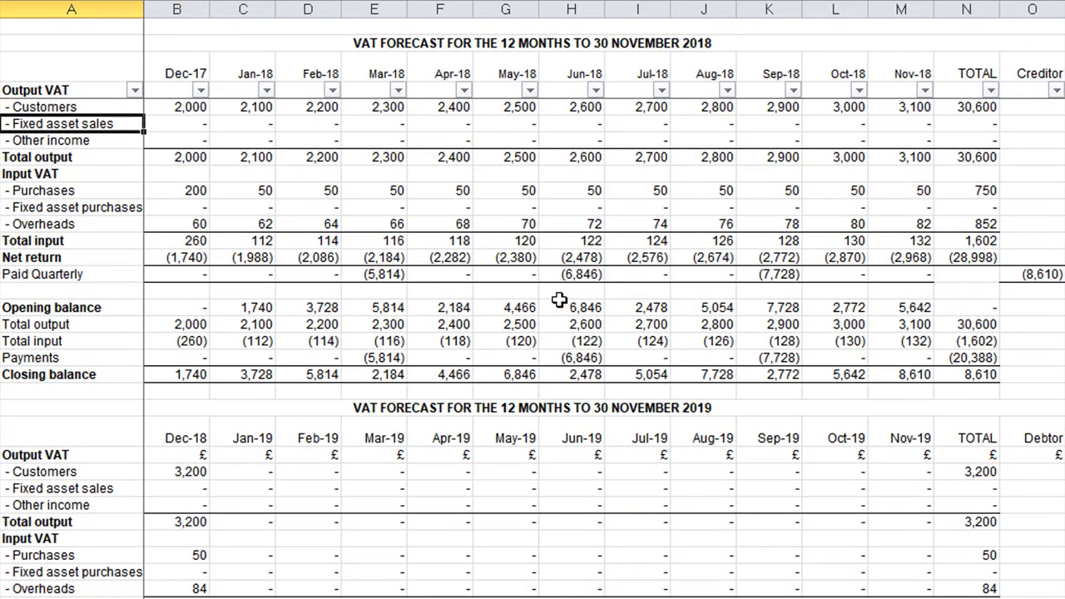
key("Up")
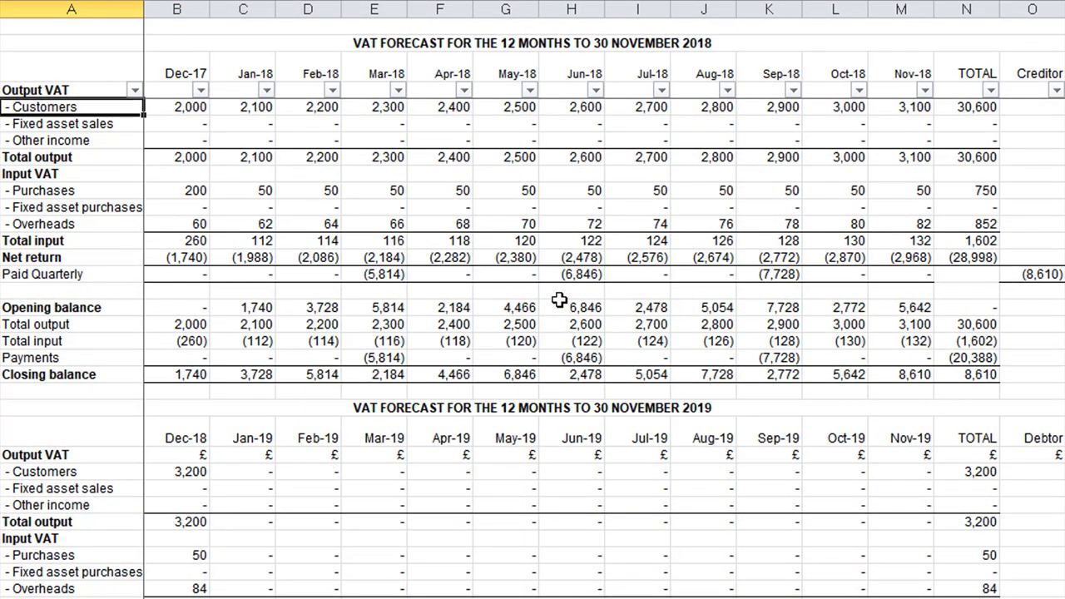
key("Right")
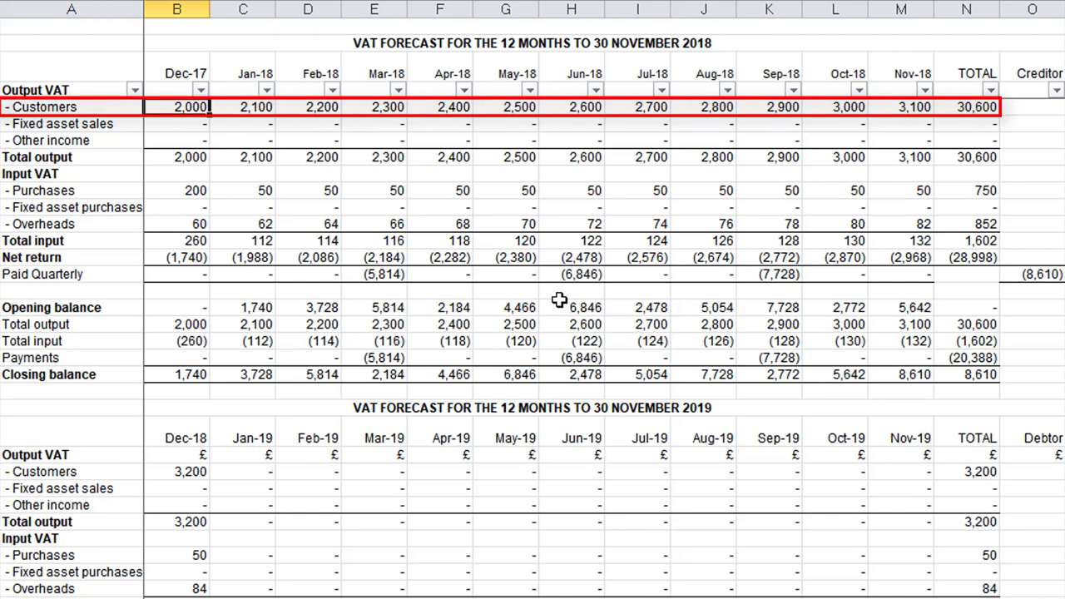
key("Right")
key("Left")
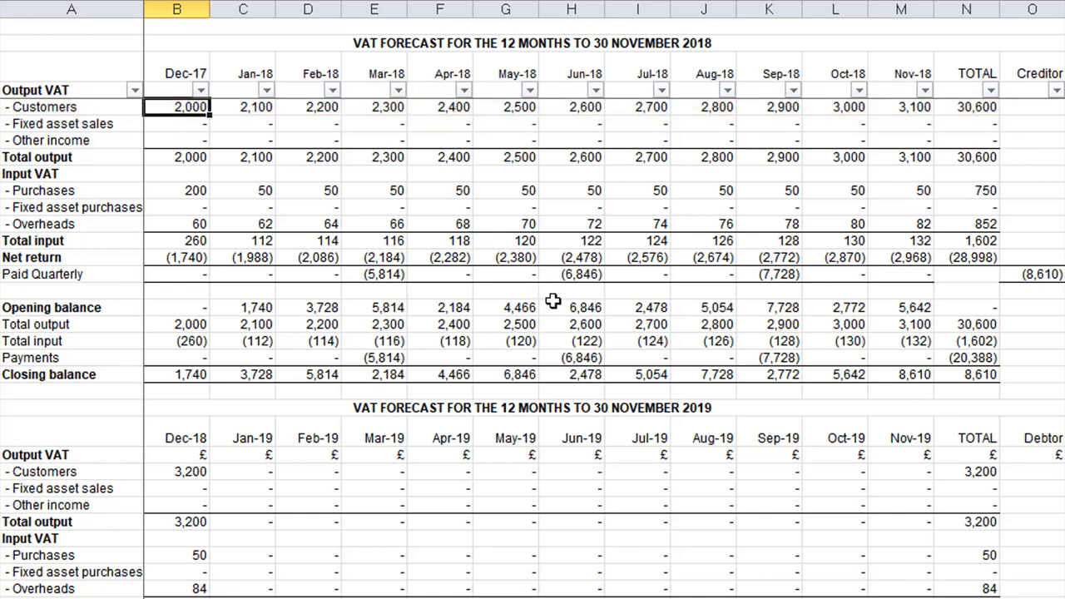
key("Down")
key("Down")
key("Down")
key("Down")
key("Down")
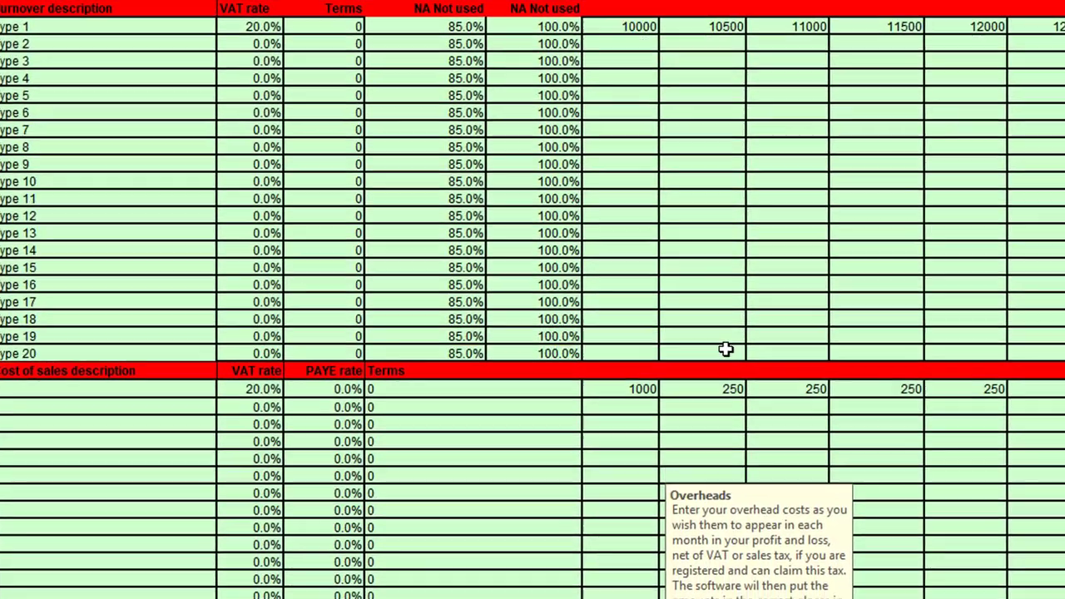
Step: Make the Jan-18 cost of sales for Type 1 the Dec-17 amount plus 250, and fill the formula across the following months
mouse_move(616, 375)
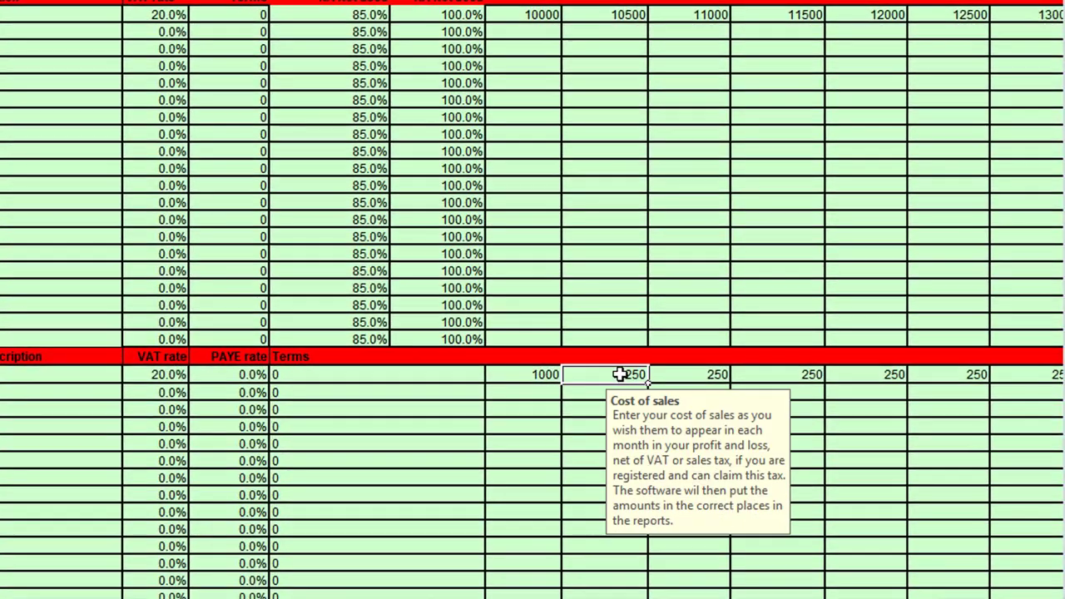
type("+")
left_click(541, 375)
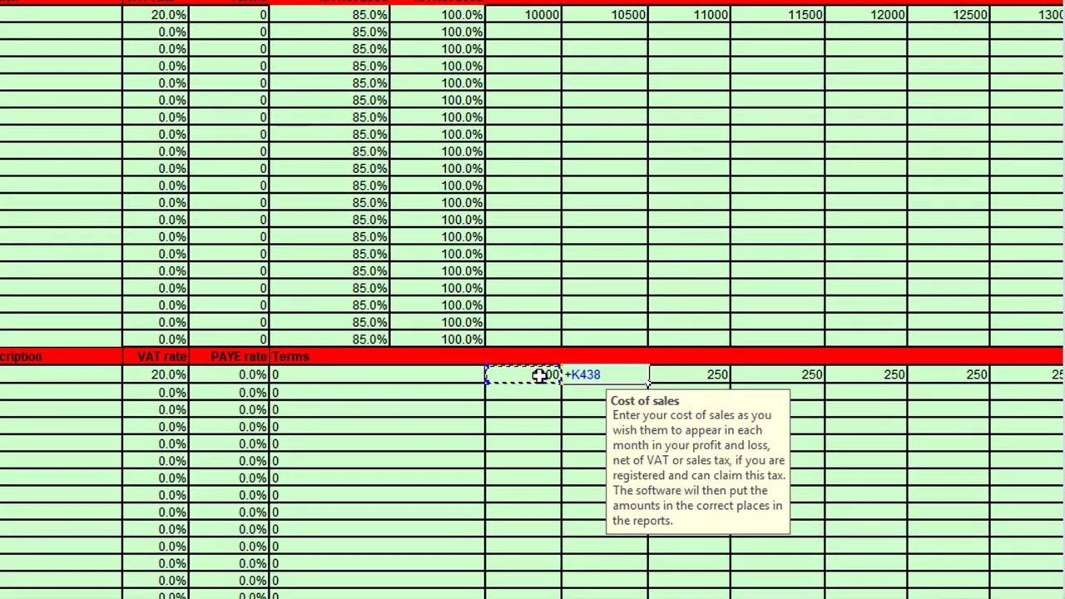
type("+250")
key("Return")
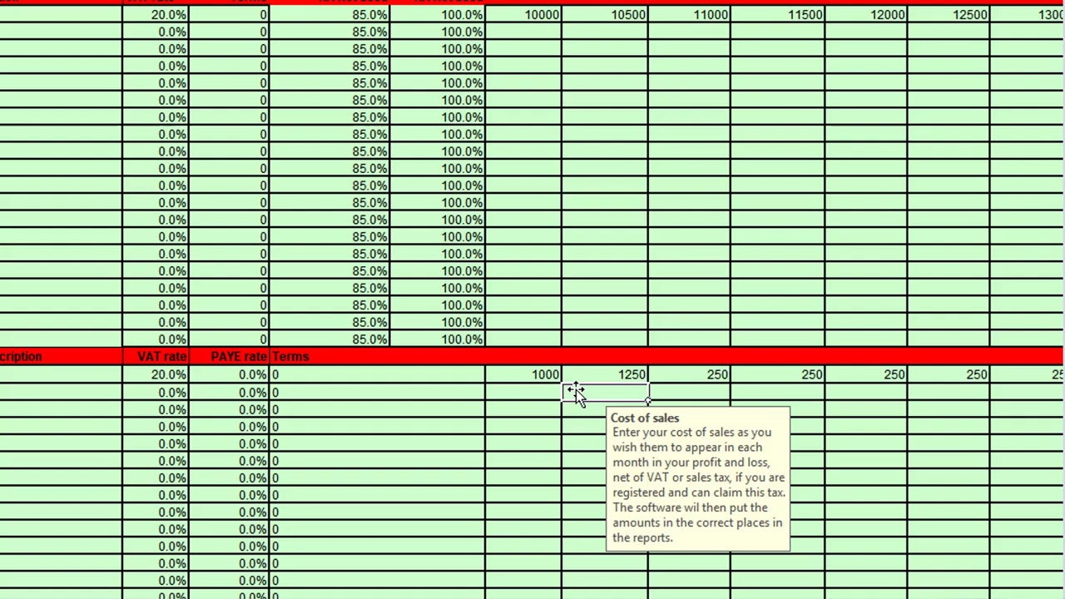
left_click_drag(648, 384, 1044, 422)
left_click_drag(883, 412, 883, 411)
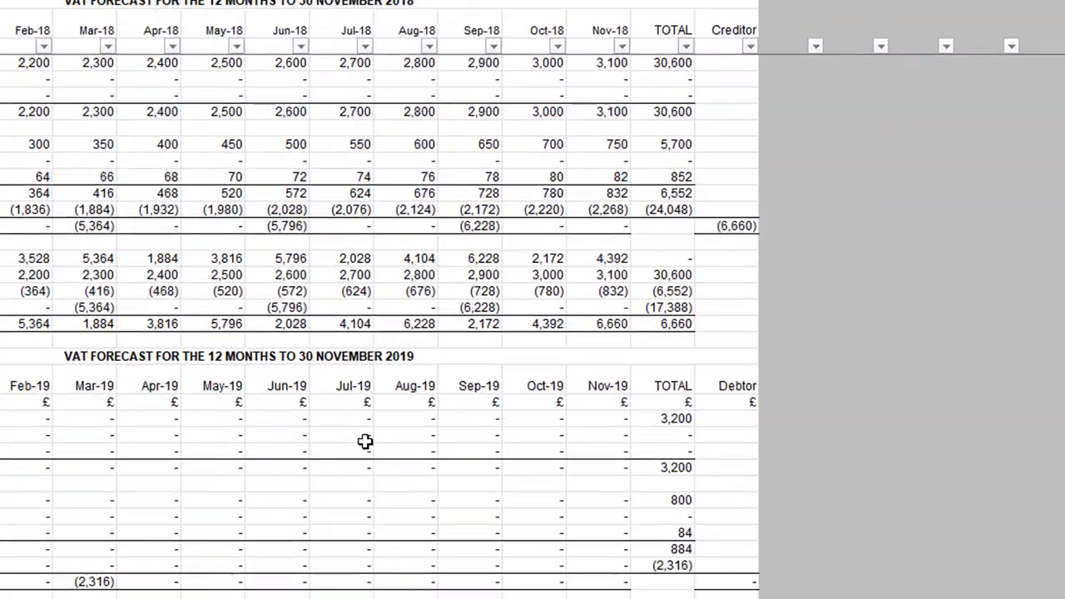
Step: Review the monthly Purchases and Overheads input VAT in the 2018 VAT forecast
key("Right")
key("Left")
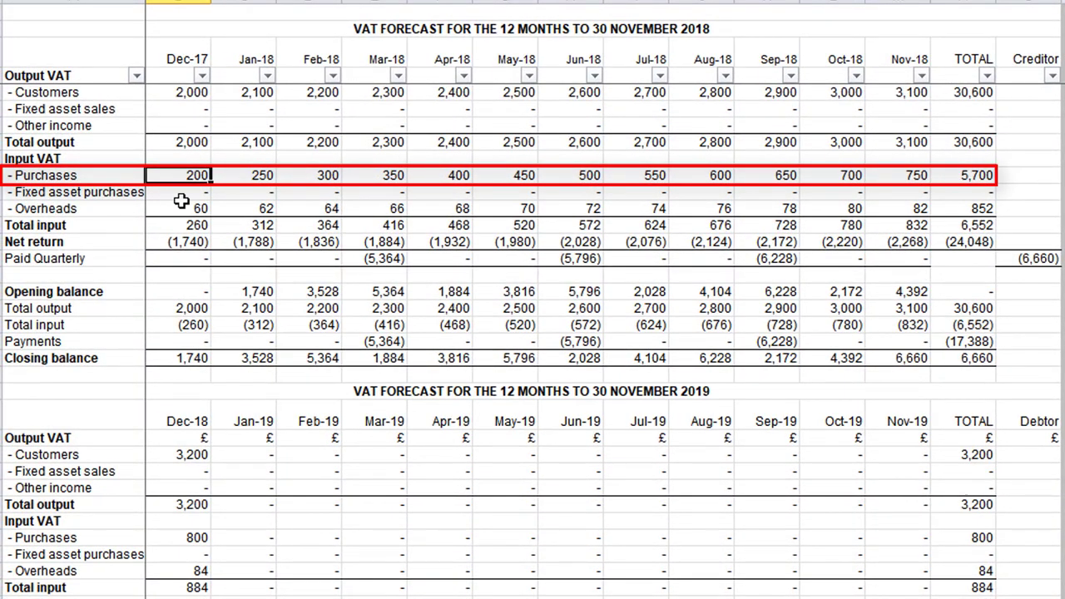
key("Right")
key("Right")
key("Right")
key("Down")
key("Down")
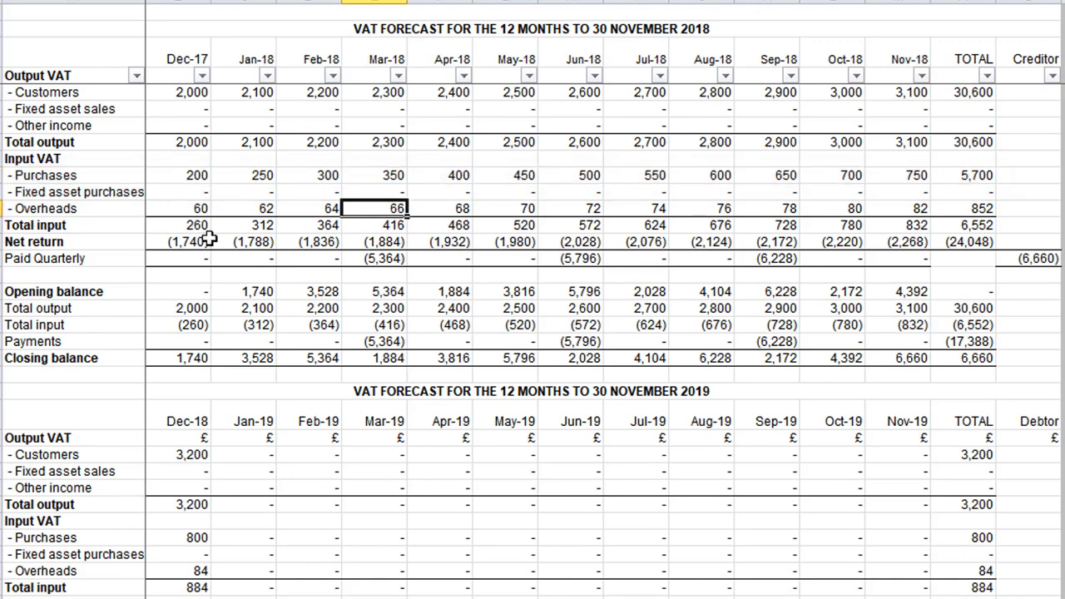
key("Left")
key("Left")
key("Left")
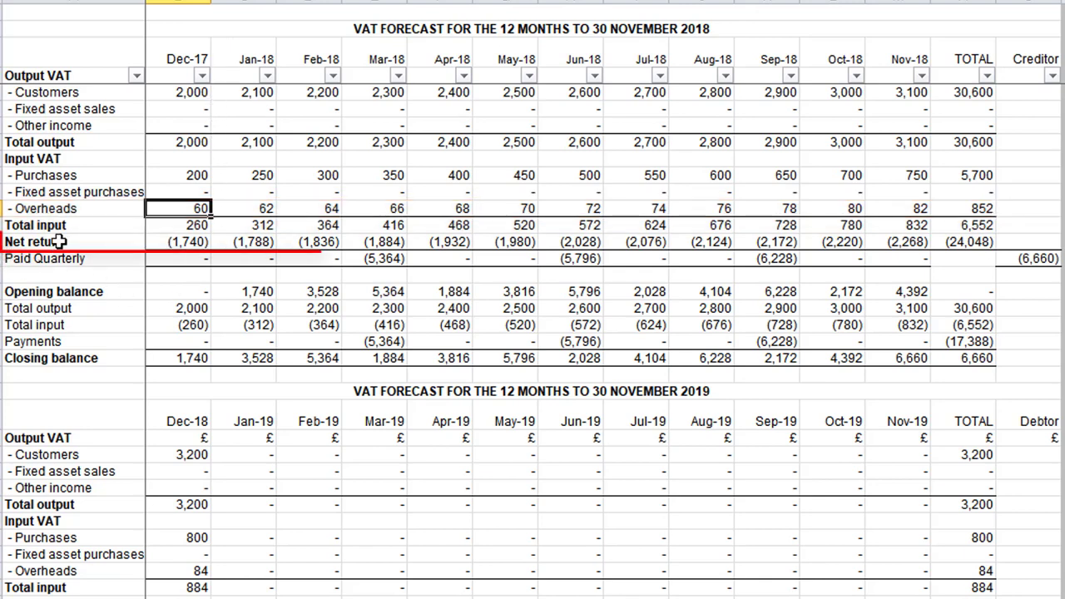
Step: Examine the Net return and Paid Quarterly rows in the 2018 VAT forecast
left_click(180, 259)
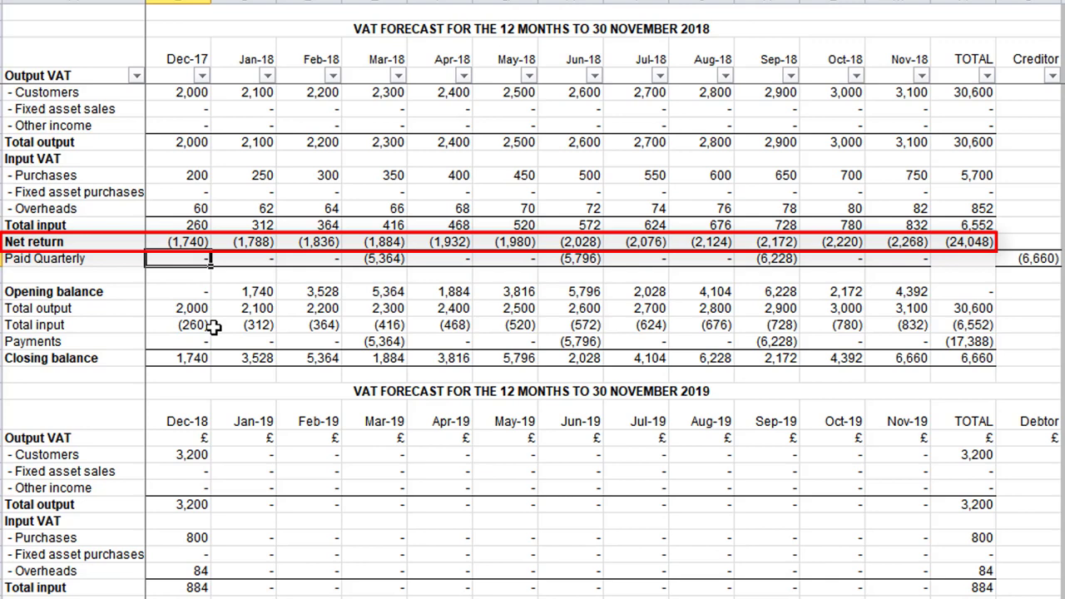
key("Right")
key("Right")
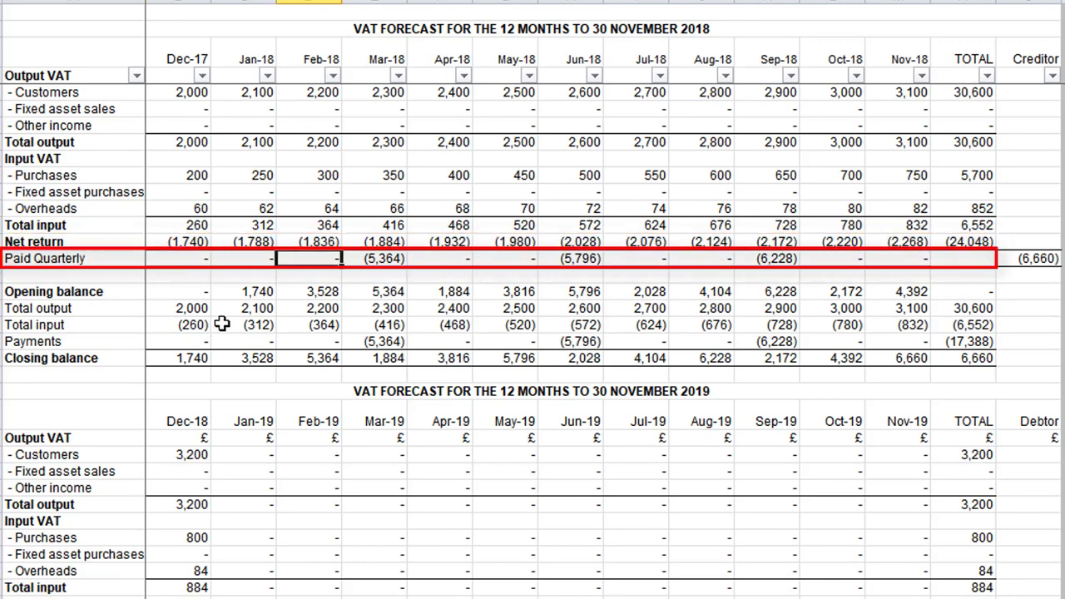
key("Right")
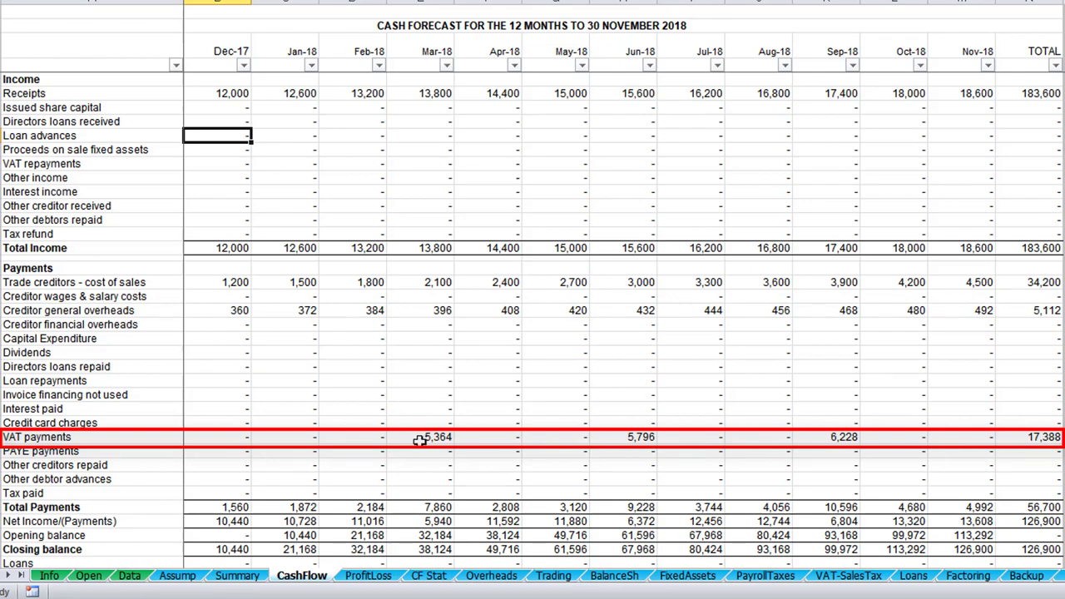
Step: Set the first payment month in the VAT details on the Info sheet to 2 and view the CashFlow sheet
left_click(50, 575)
scroll(232, 300, "up", 5)
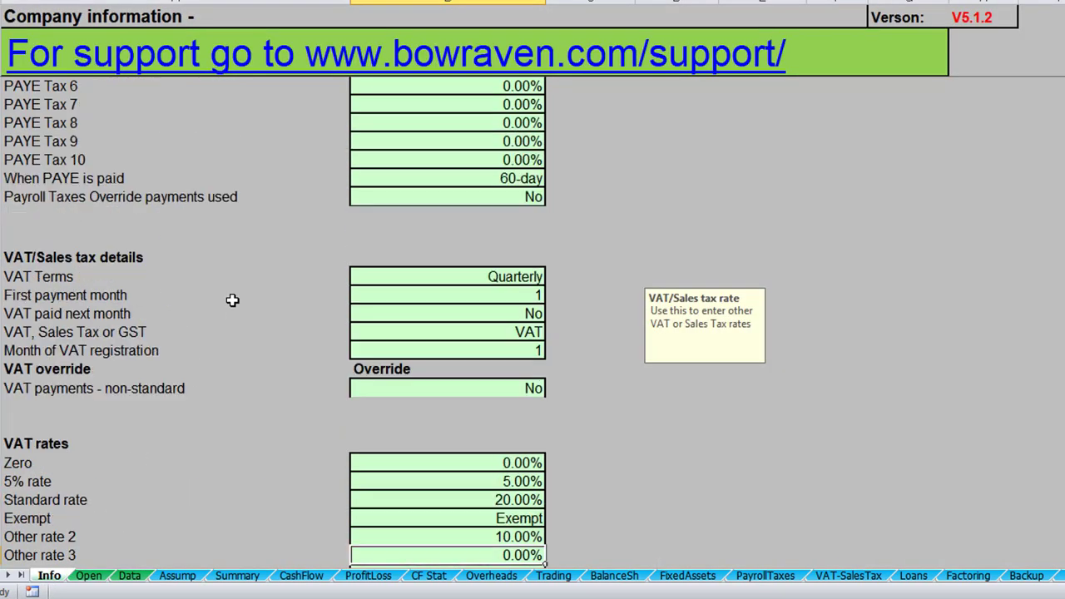
scroll(232, 300, "up", 1)
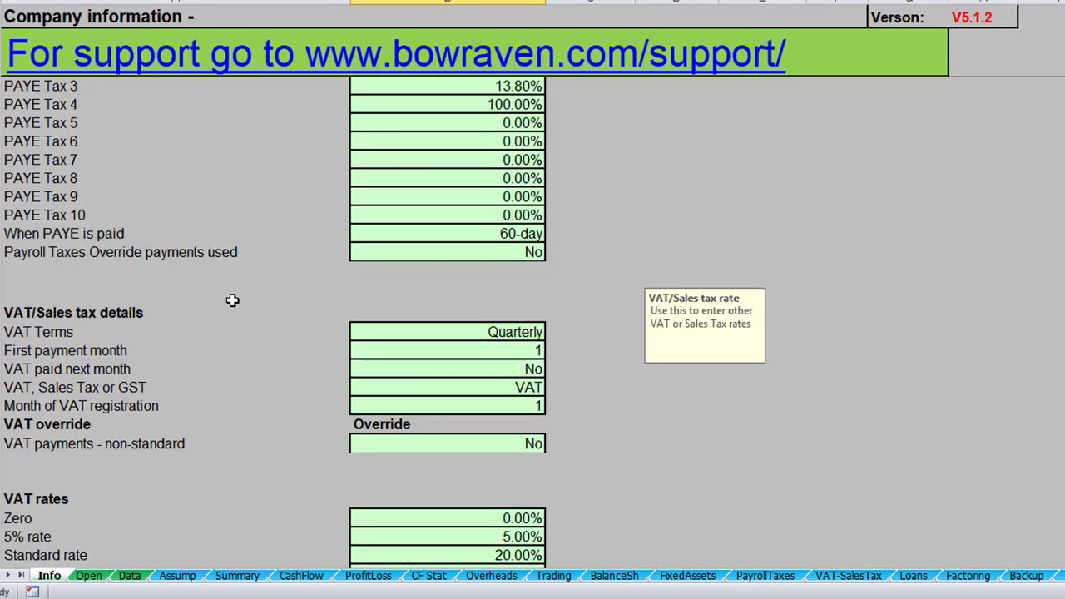
left_click(403, 350)
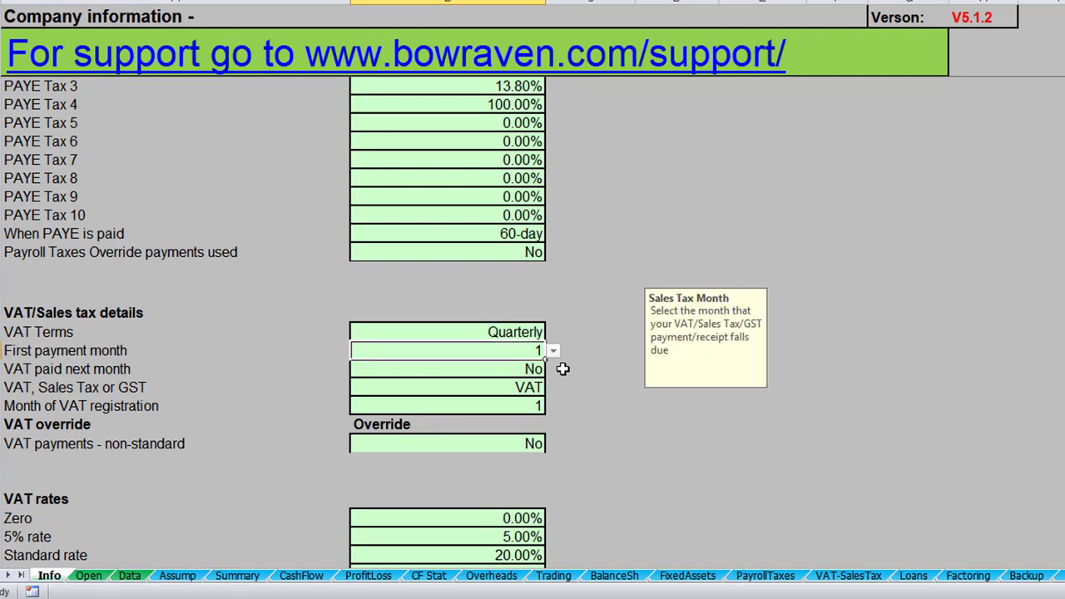
left_click(553, 350)
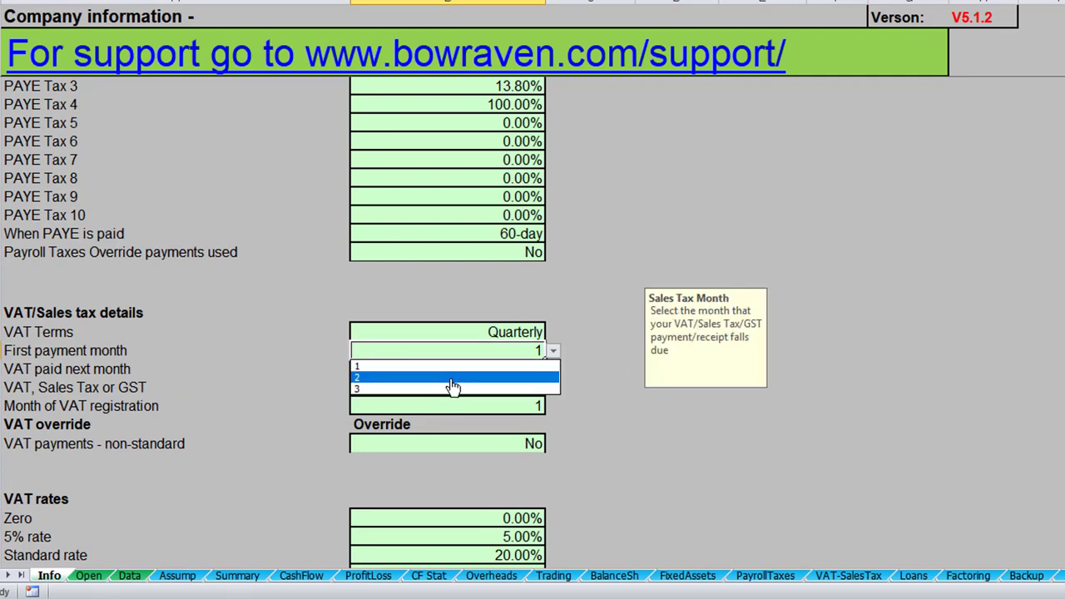
left_click(452, 378)
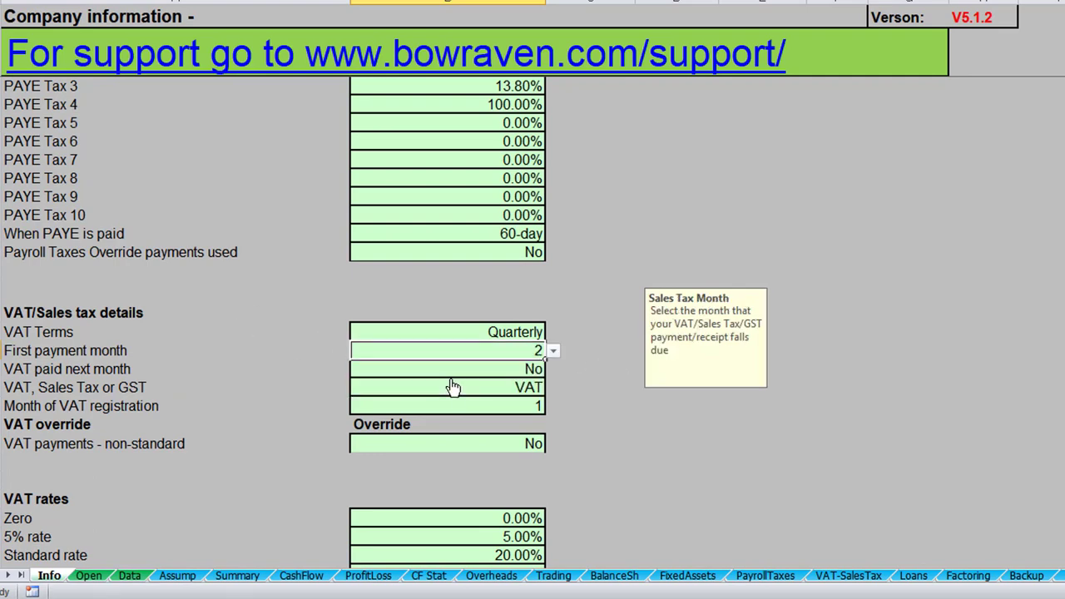
left_click(301, 575)
Step: Set the VAT terms on the Info sheet to Monthly and check the VAT payments in the cash forecast
left_click(480, 330)
left_click(552, 332)
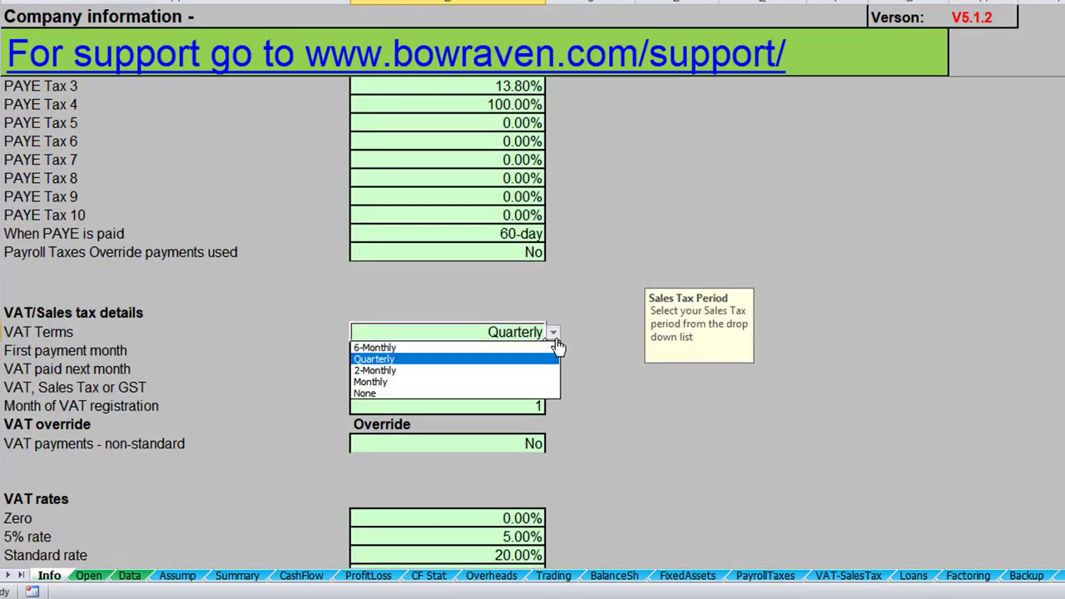
left_click(499, 382)
left_click(283, 581)
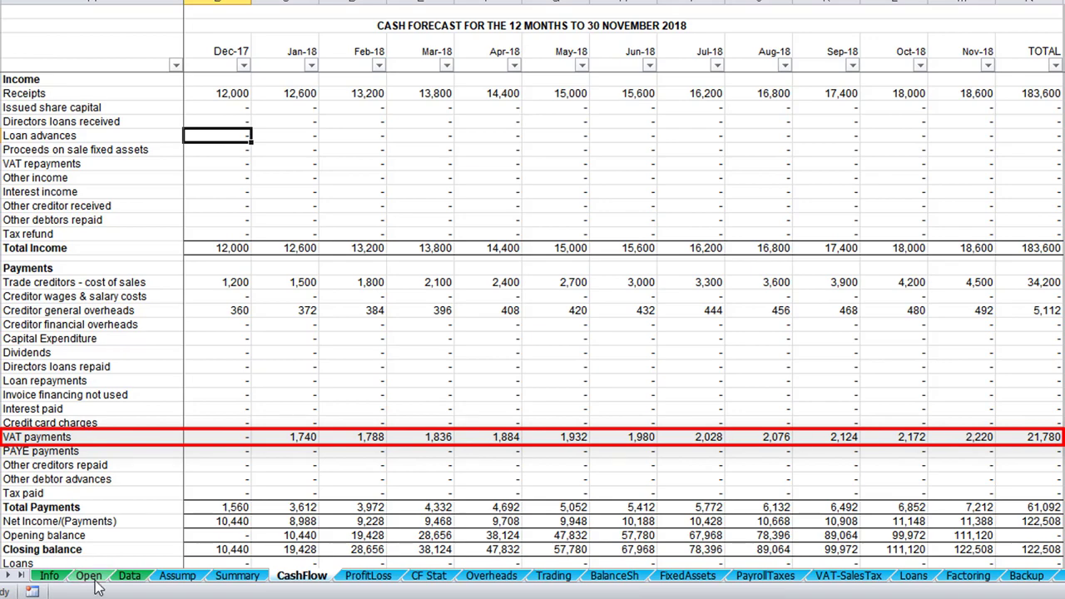
Step: Set the VAT terms on the Info sheet back to Quarterly
left_click(50, 575)
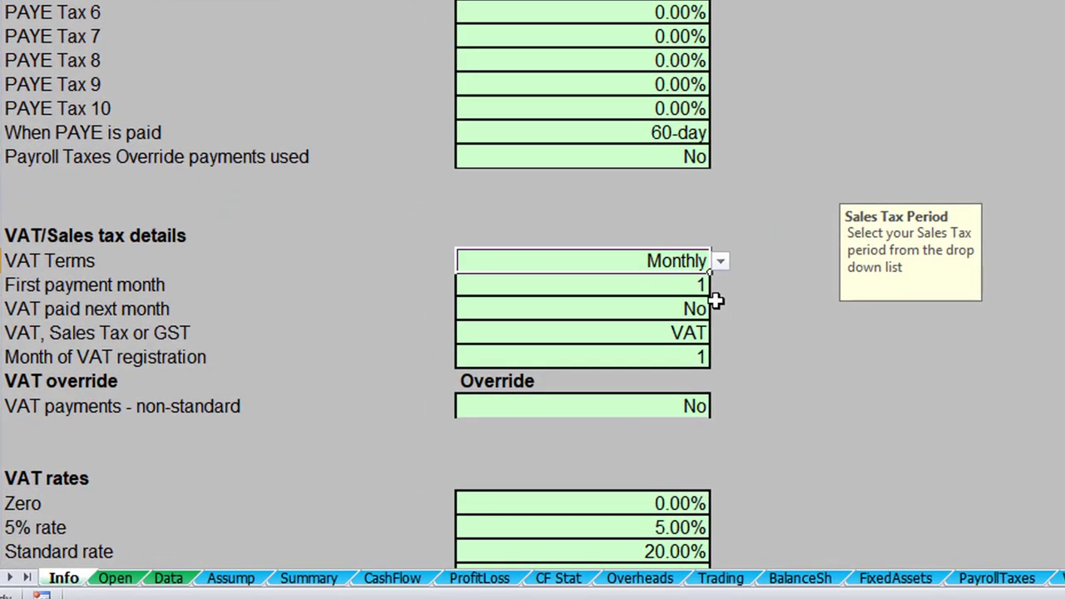
left_click(720, 263)
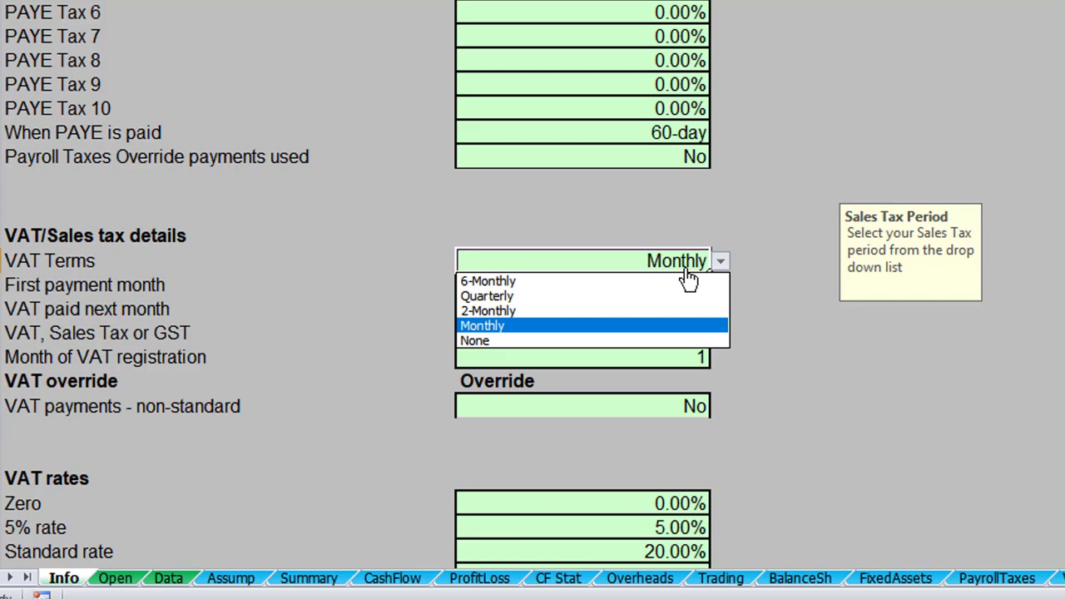
left_click(601, 300)
left_click(656, 285)
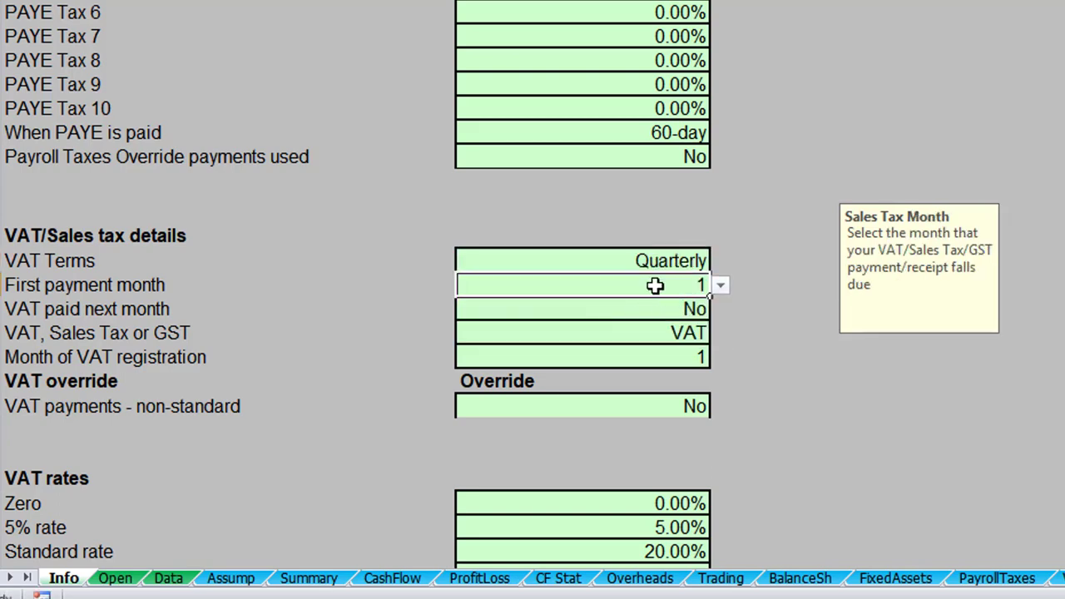
Step: View the cash forecast and set VAT paid next month to Yes in the VAT/Sales tax details
key("Down")
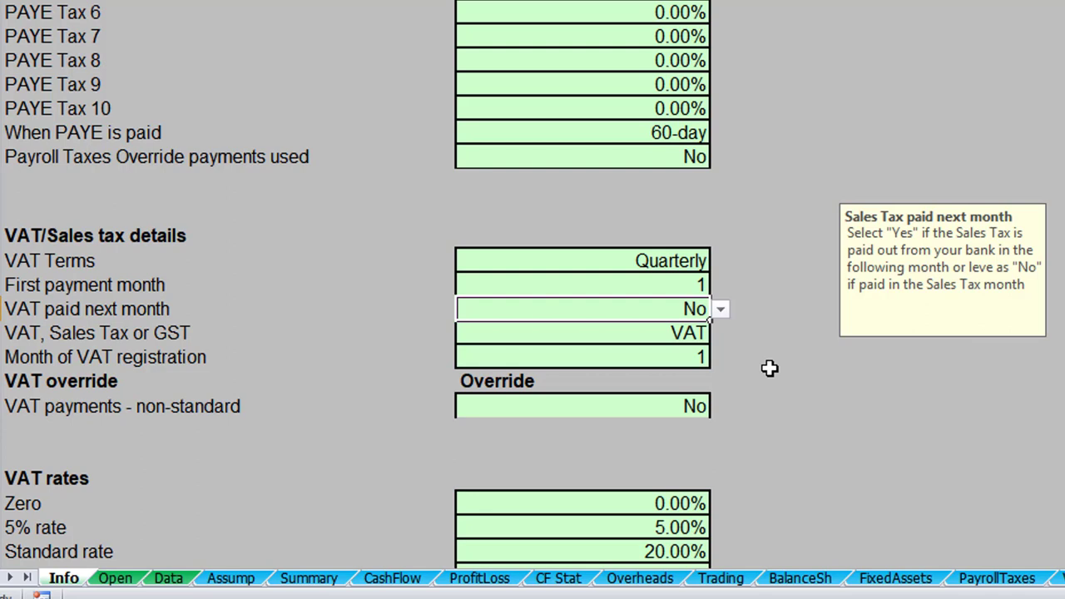
left_click(392, 578)
scroll(447, 475, "up", 3)
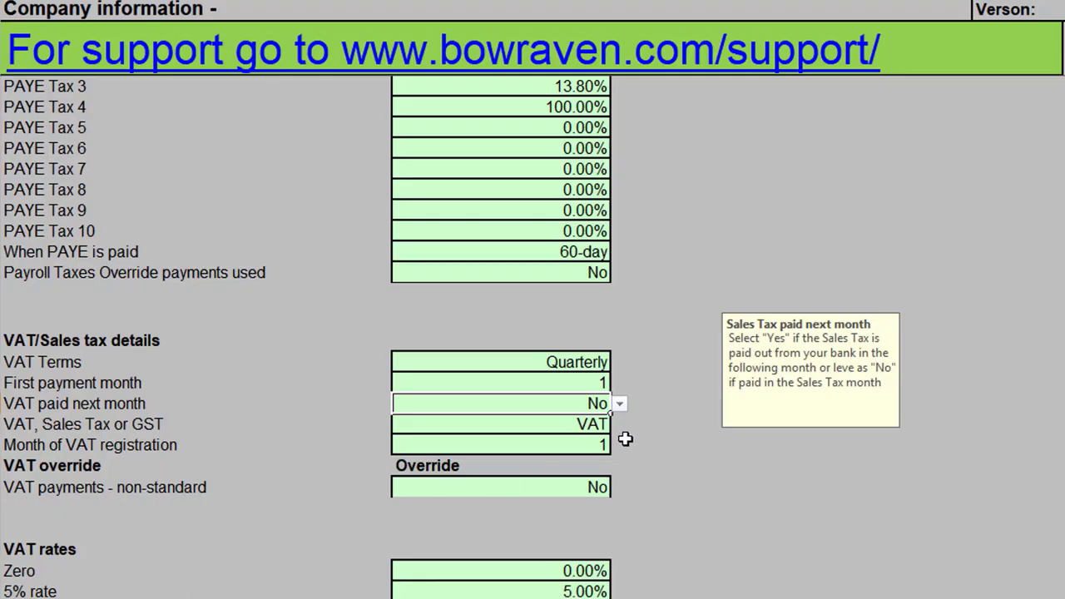
left_click(619, 405)
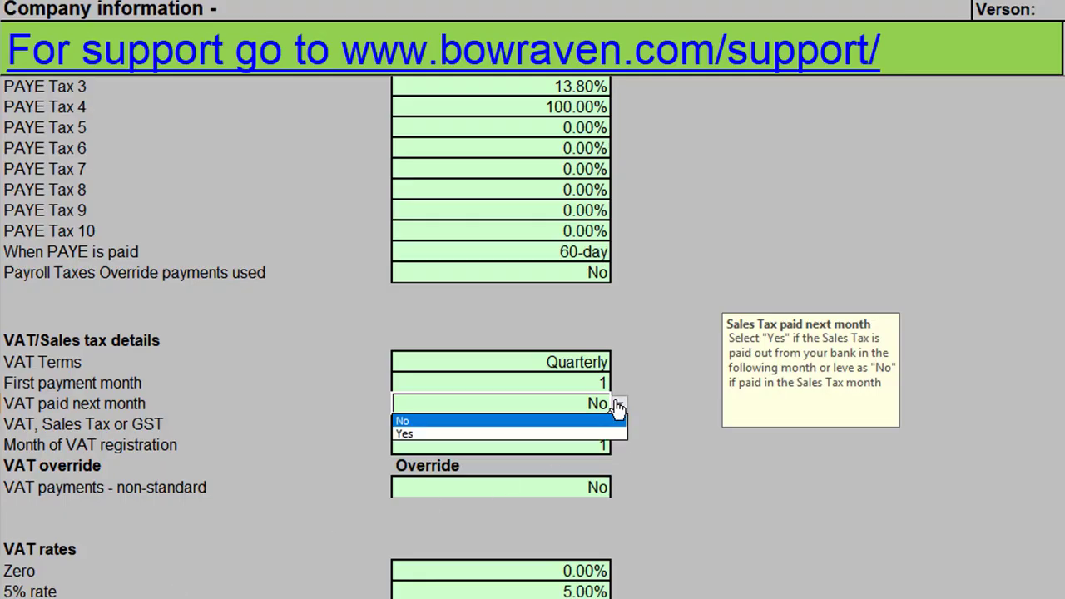
left_click(548, 435)
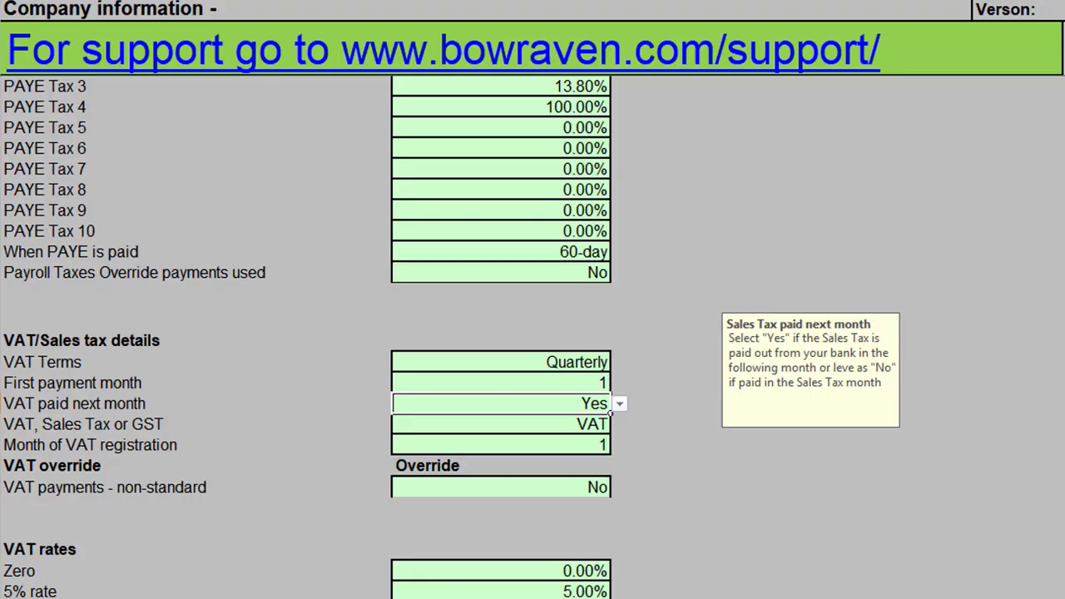
Step: Set the tax type under VAT/Sales tax details to GST
left_click(563, 430)
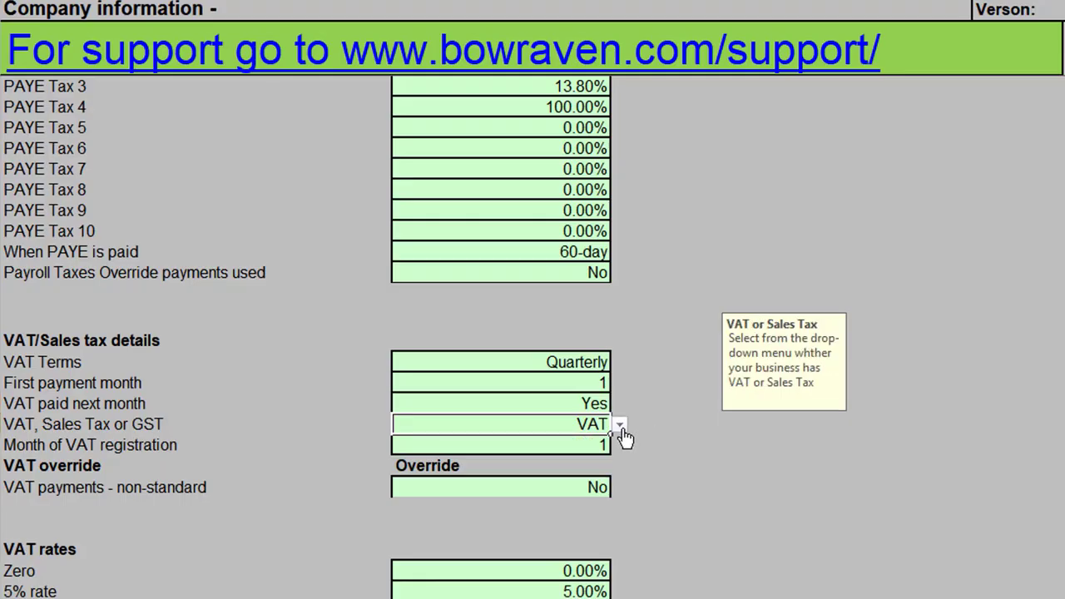
left_click(619, 424)
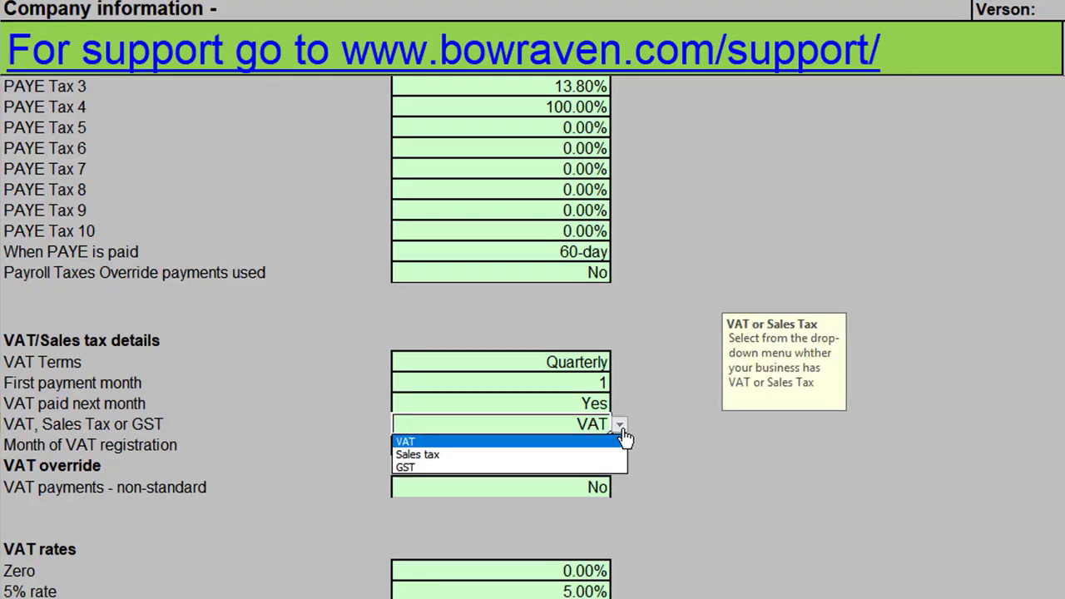
left_click(509, 468)
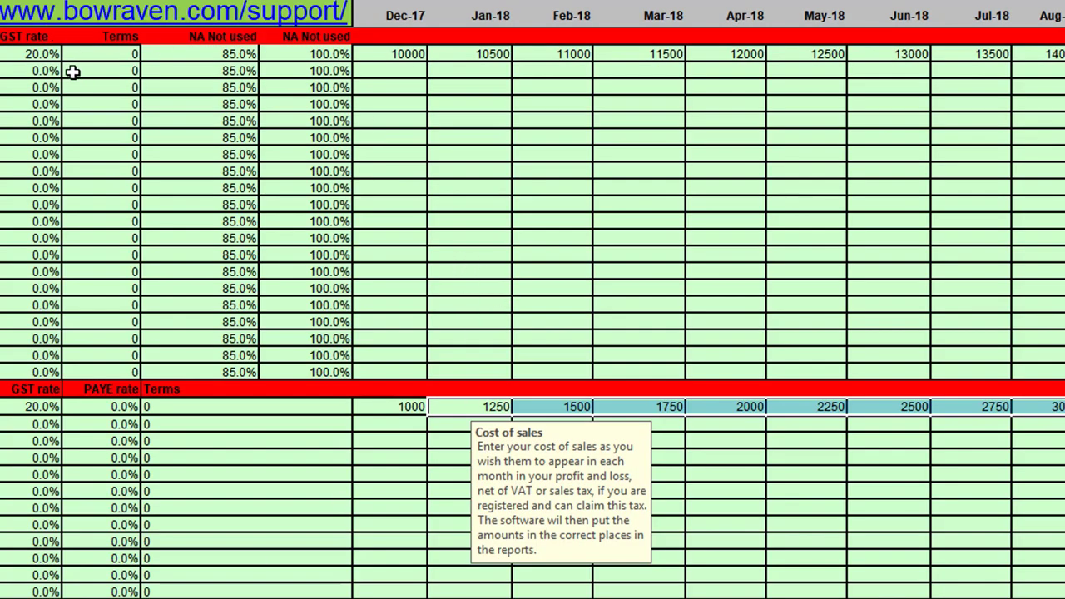
Step: Check the tax rate heading of the turnover section in the Data sheet
left_click(14, 34)
key("Home")
key("Right")
key("Right")
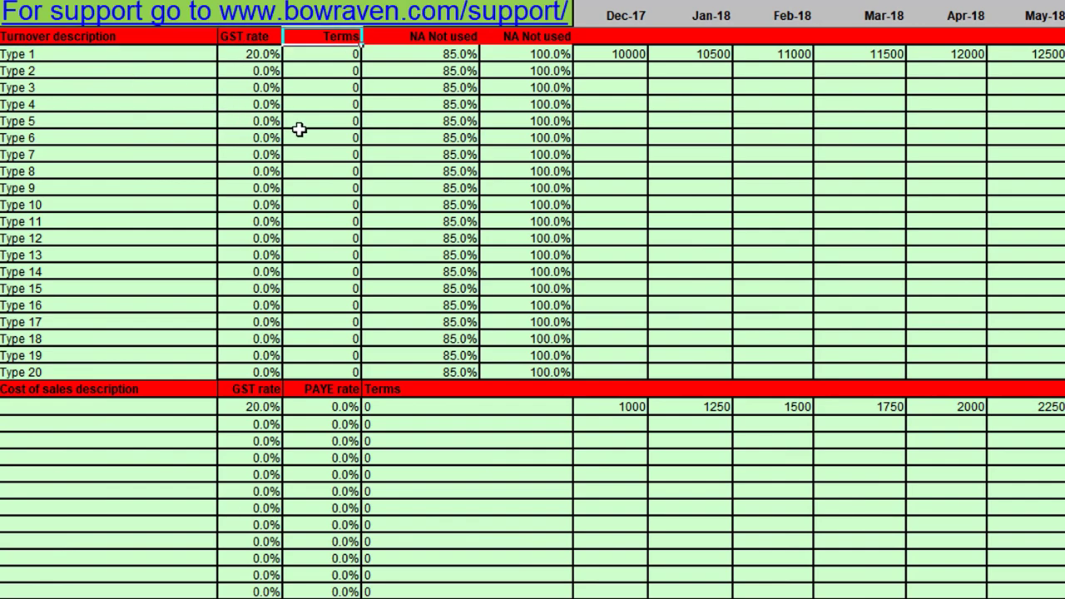
key("Left")
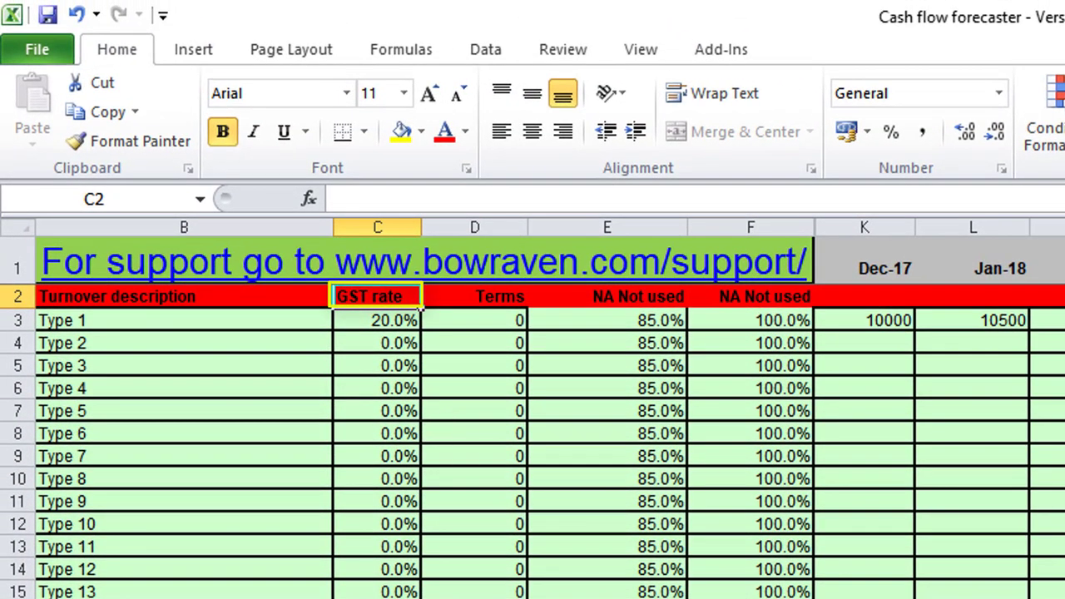
key("ctrl+Page_Down")
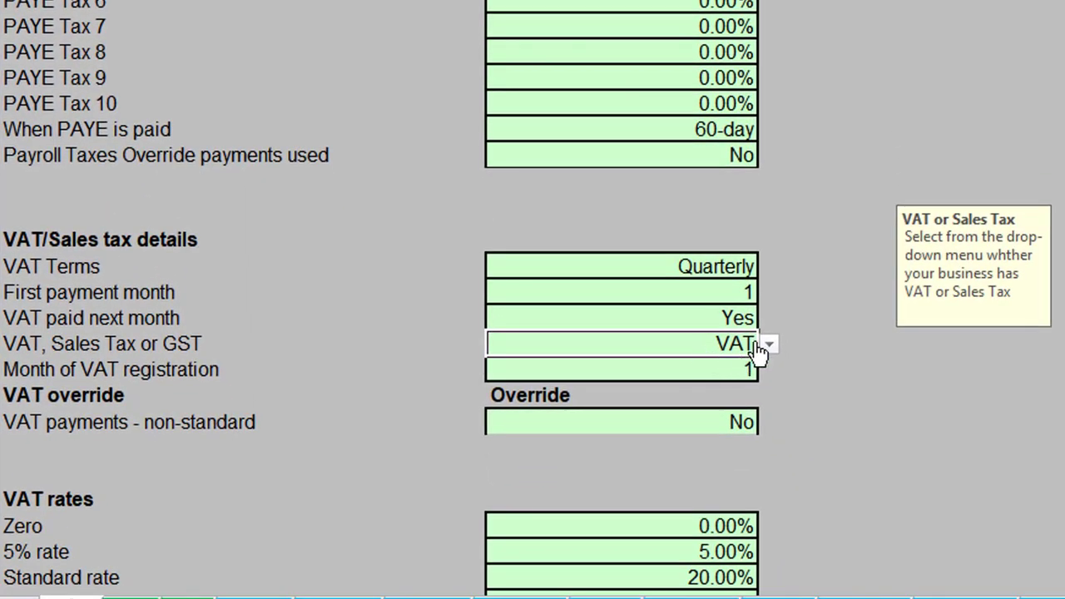
Step: Rename Heading 2 under VAT/Sales Tax/GST headings on the Info sheet as Test Tax
left_click(766, 344)
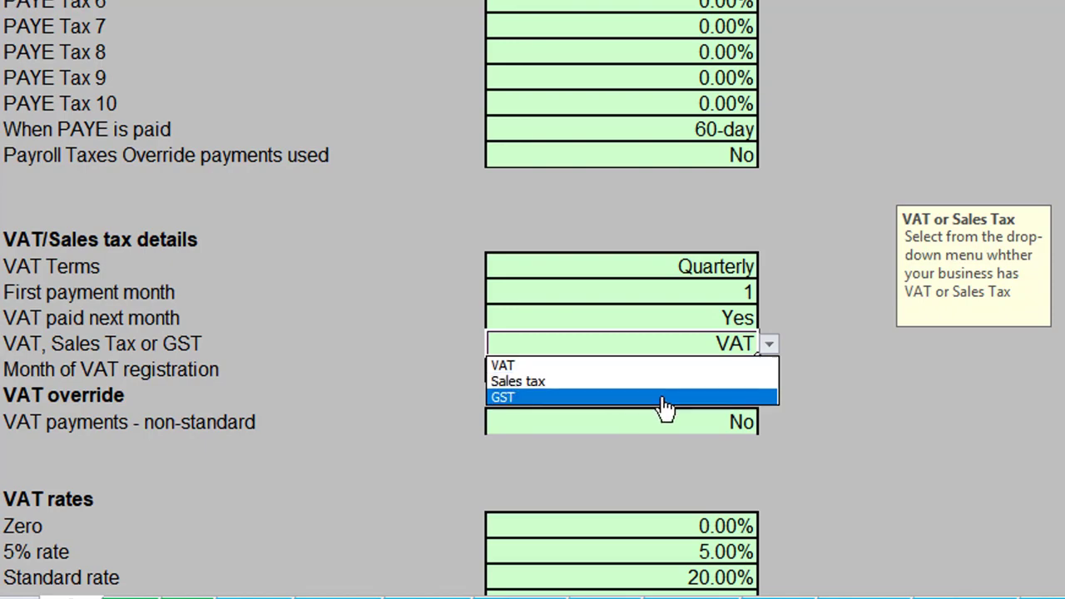
scroll(826, 233, "down", 8)
scroll(826, 234, "down", 20)
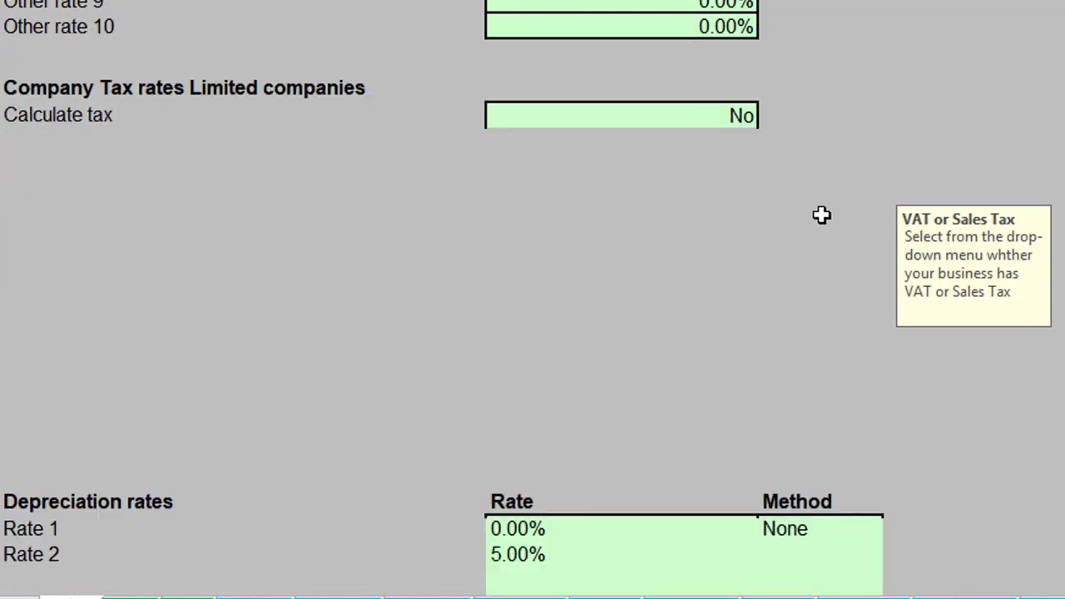
scroll(811, 191, "down", 10)
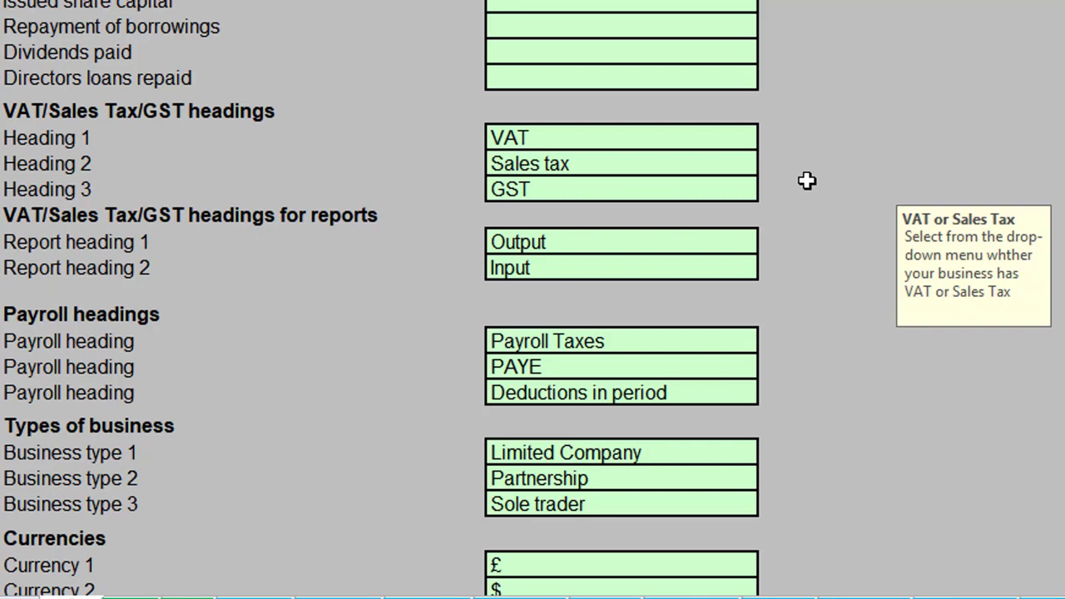
left_click(529, 165)
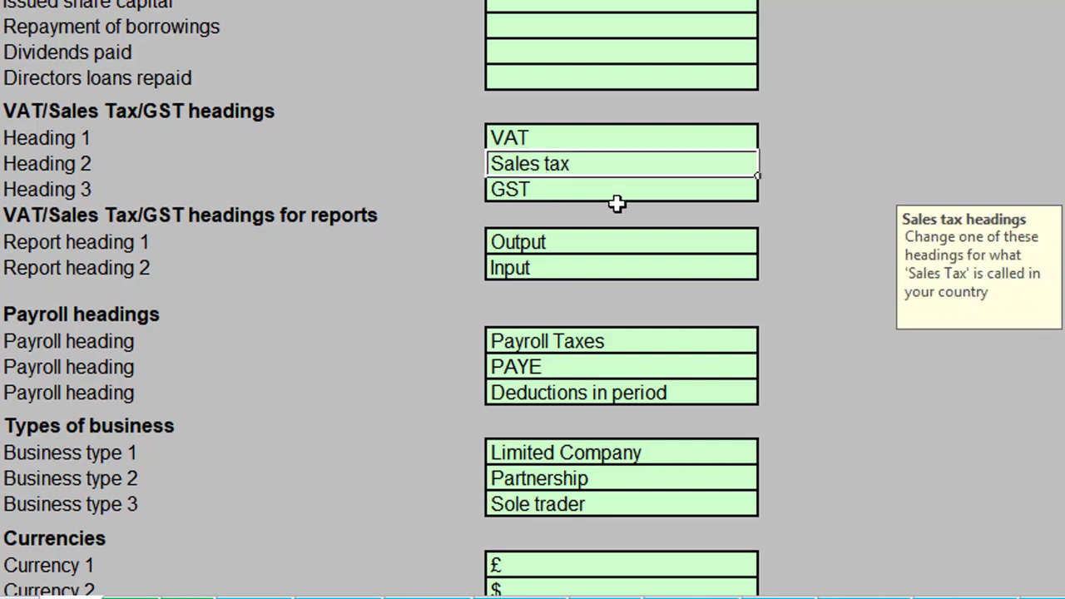
type("Tes")
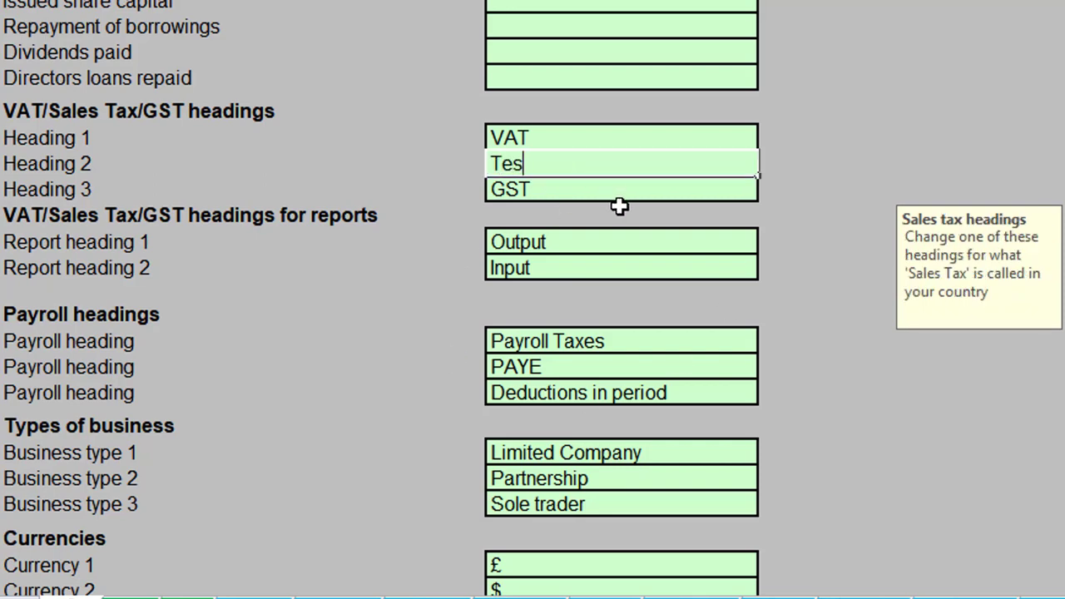
type("t Tax")
key("Return")
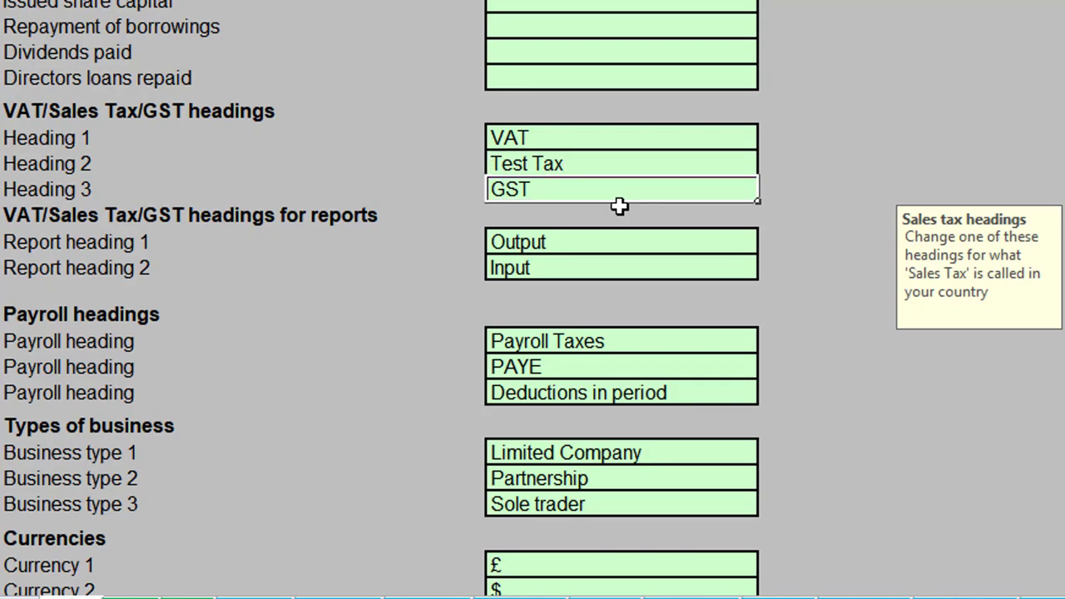
Step: Set the VAT, Sales Tax or GST option to Test Tax and go to the Data sheet
scroll(619, 207, "up", 10)
scroll(619, 299, "up", 15)
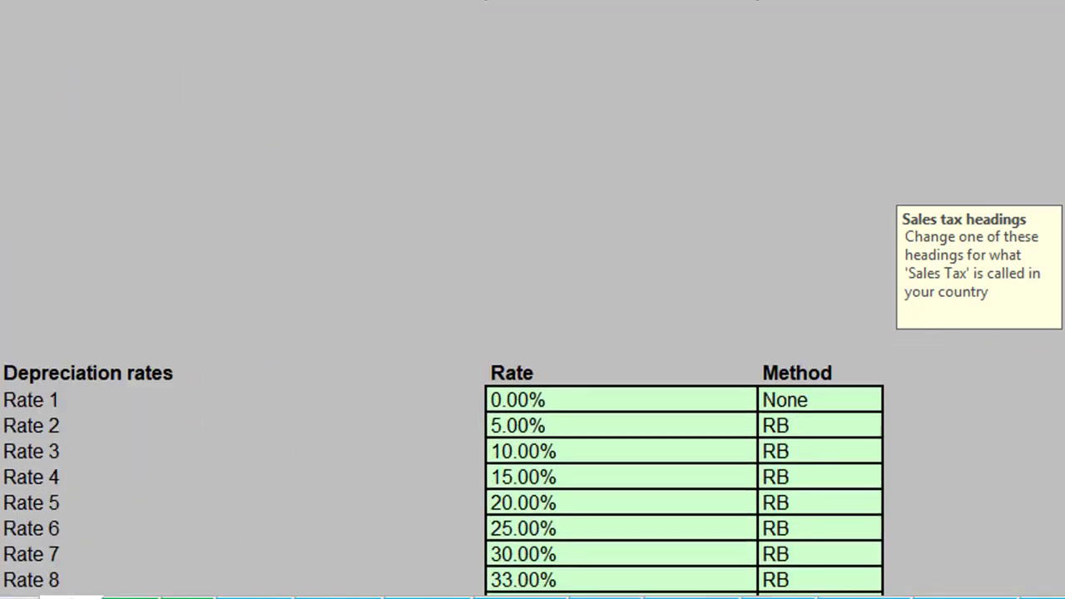
left_click(620, 111)
left_click(769, 112)
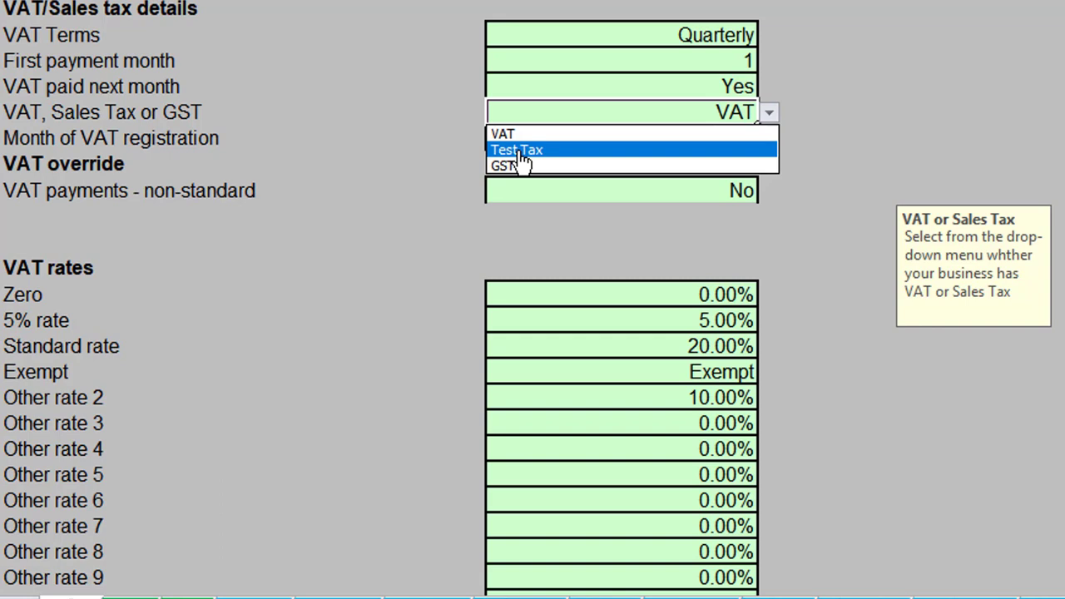
left_click(517, 151)
left_click(183, 596)
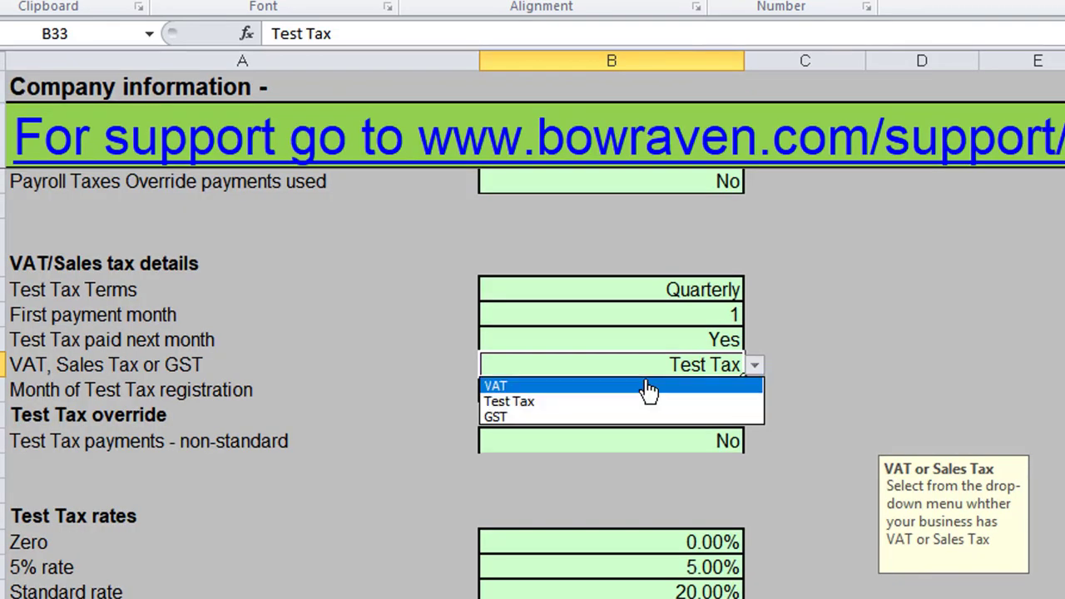
Step: Set the VAT, Sales Tax or GST option back to VAT and the month of VAT registration to 5
left_click(649, 387)
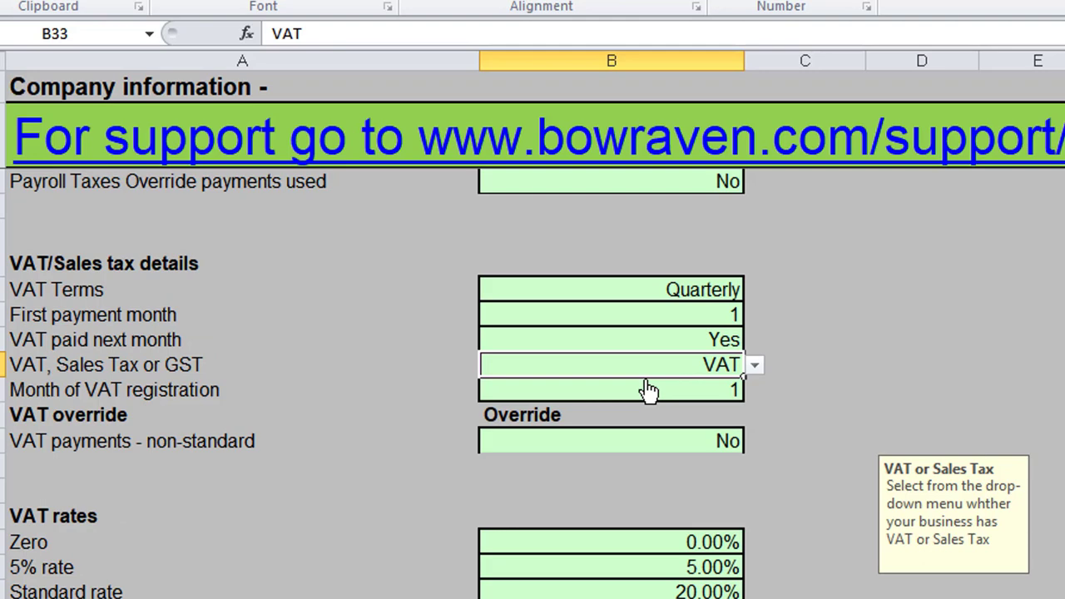
left_click(649, 389)
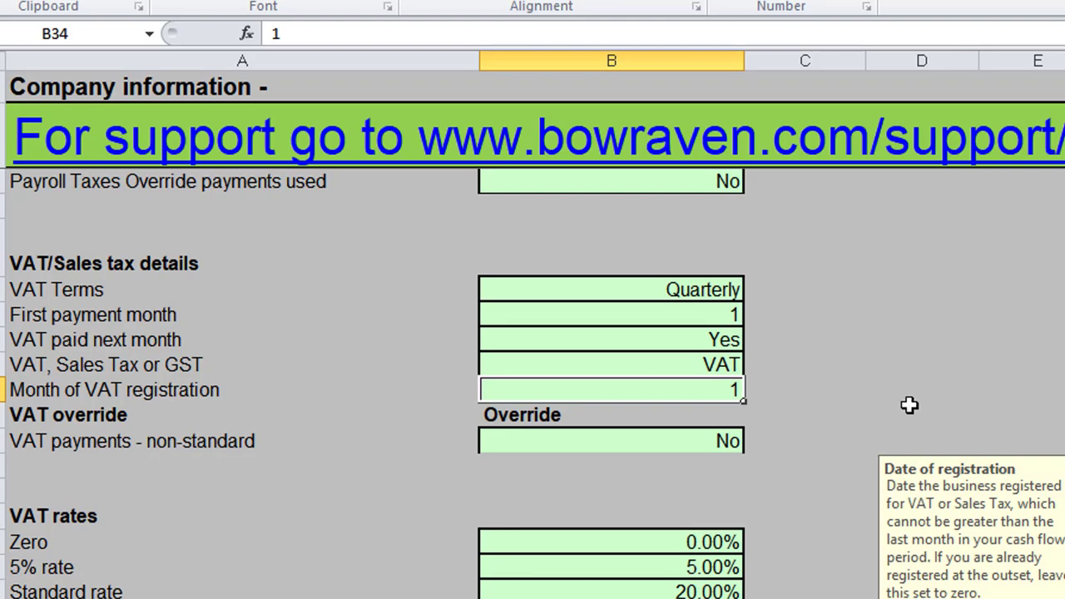
type("5")
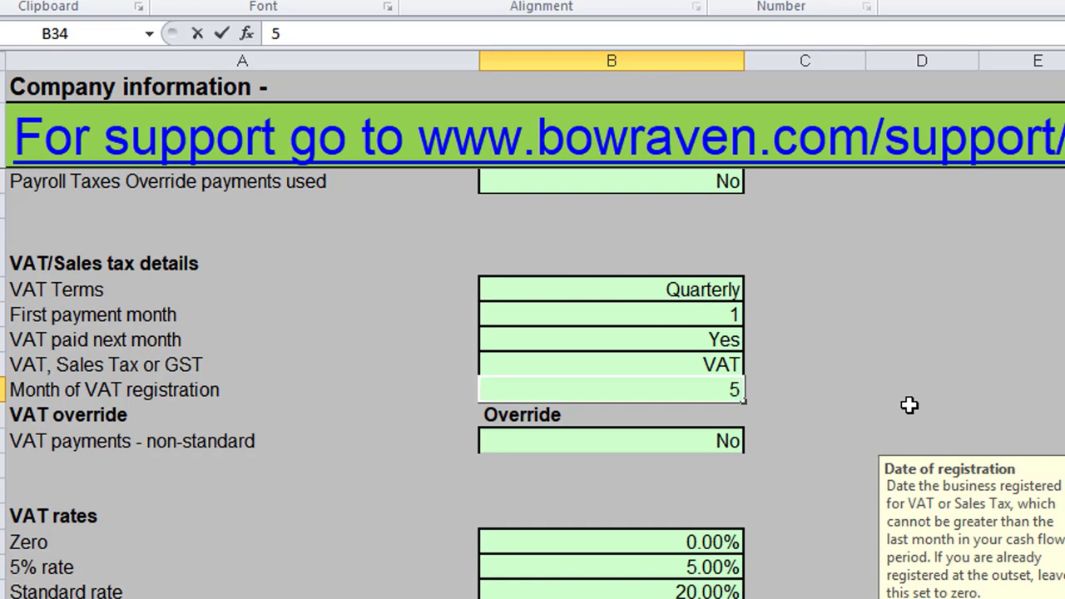
key("Return")
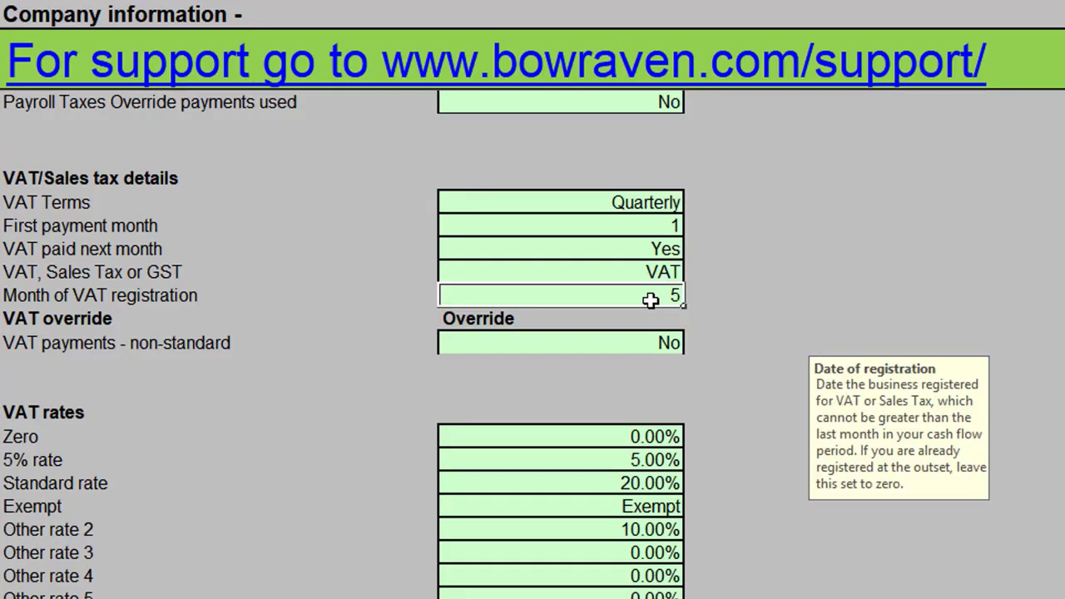
Step: Set the month of VAT registration back to 1 and VAT payments - non-standard to Yes
type("1")
key("Return")
key("Return")
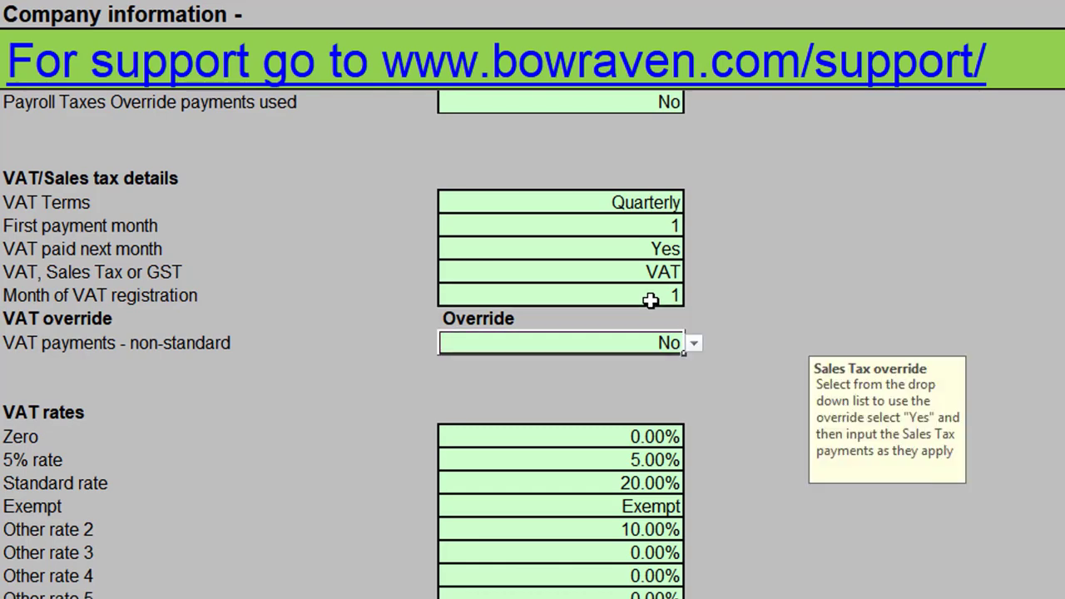
left_click(694, 343)
left_click(617, 359)
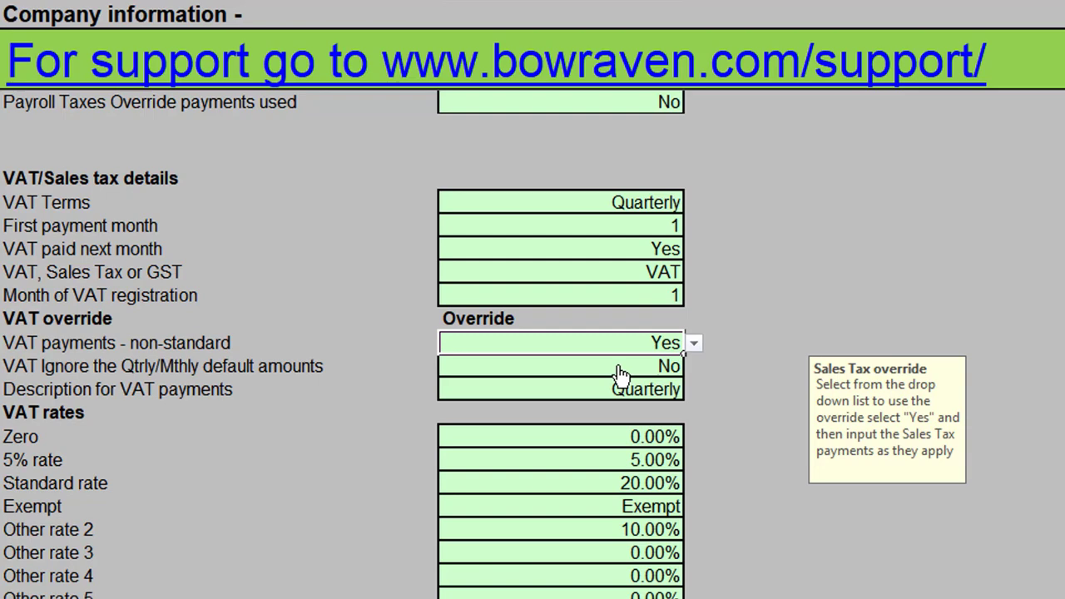
key("Return")
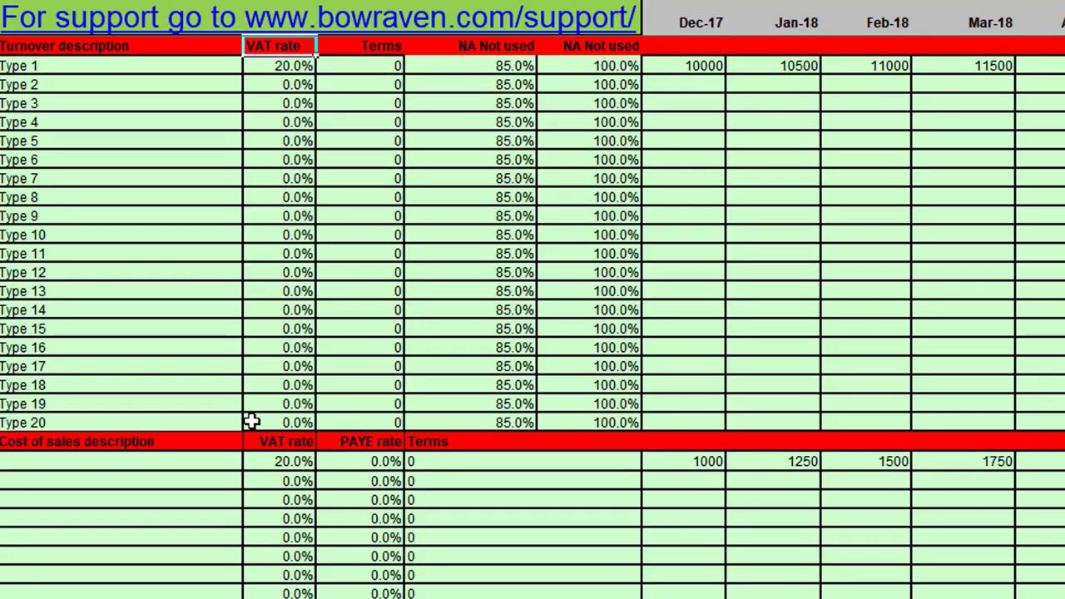
Step: Find the VAT Override Payments section in the Data sheet
scroll(215, 426, "down", 1)
scroll(215, 426, "down", 20)
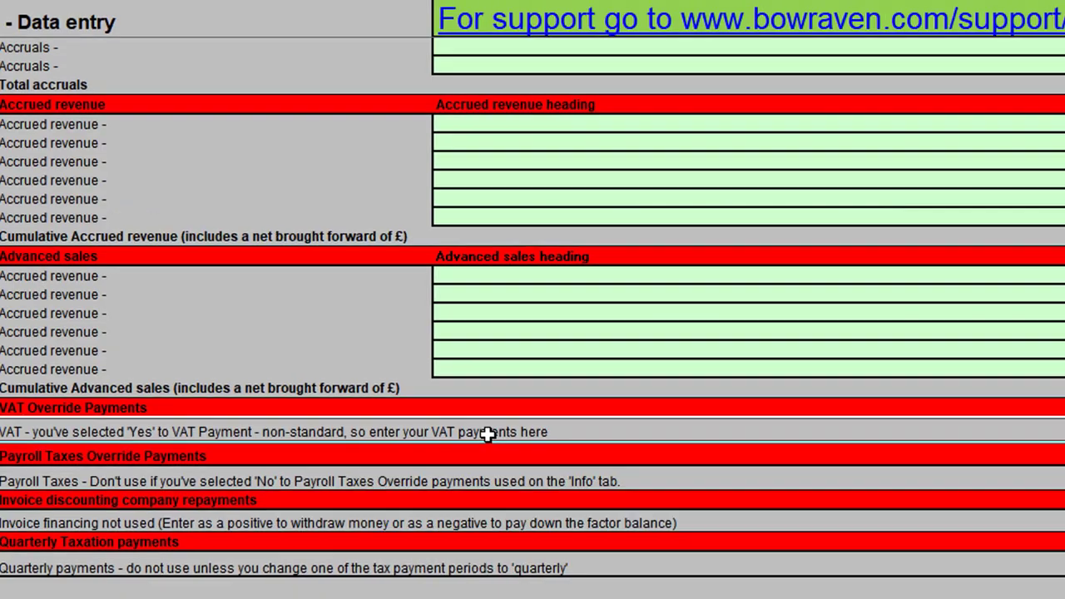
left_click(811, 398)
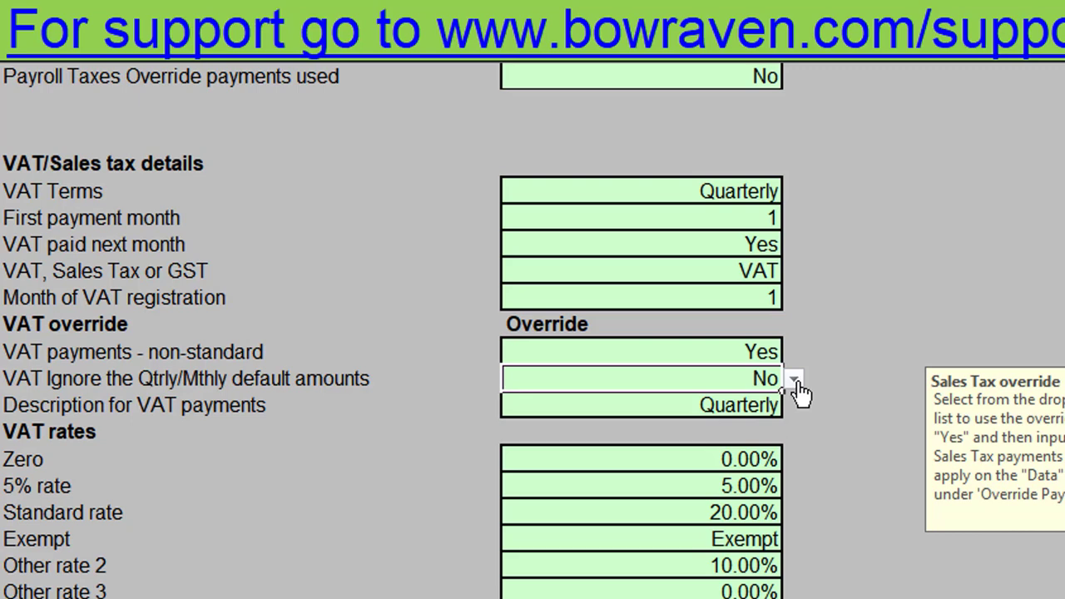
Step: Set VAT Ignore the Qtrly/Mthly default amounts to Yes on the Info sheet and view the VAT creditor row in the balance sheets
left_click(794, 379)
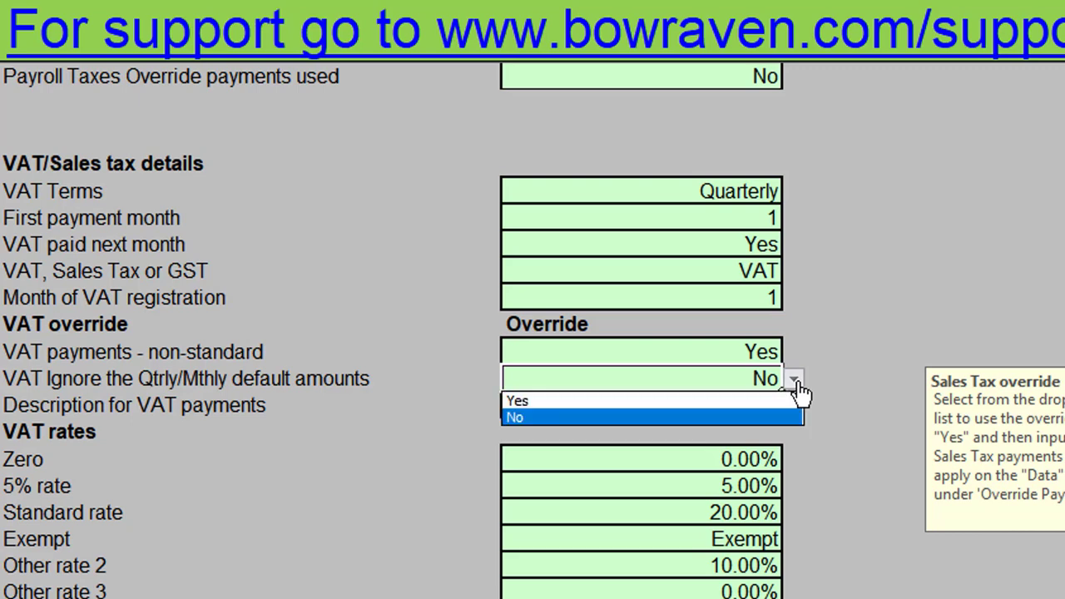
left_click(773, 401)
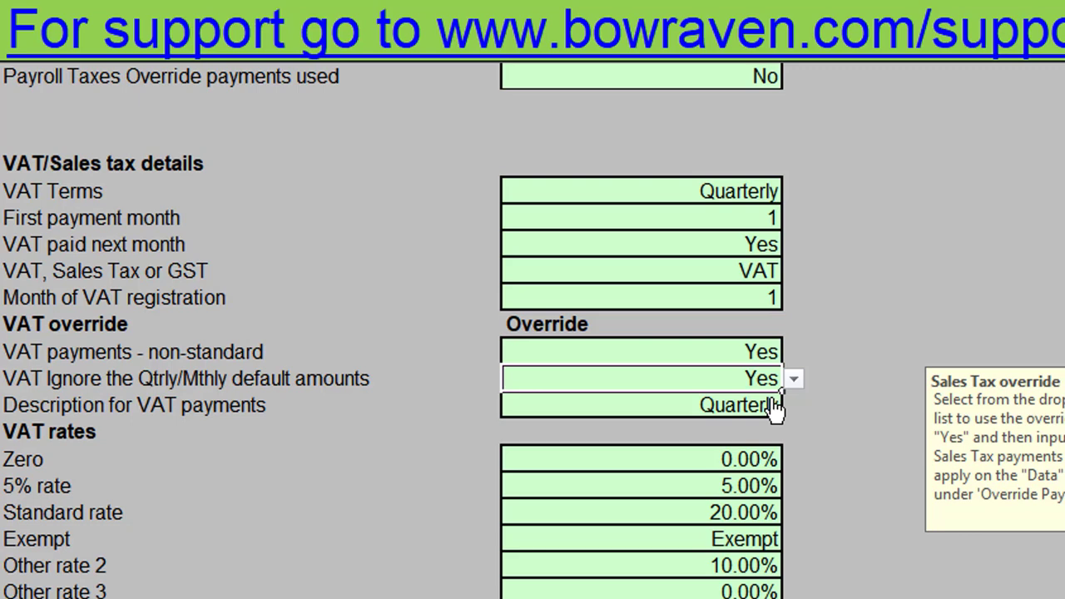
left_click(714, 405)
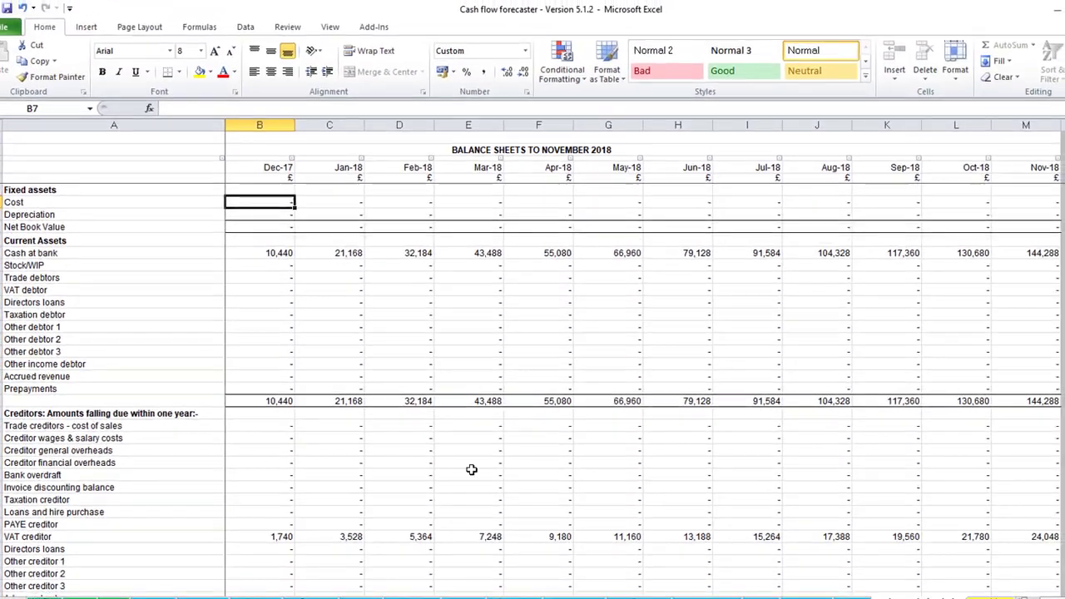
scroll(471, 470, "down", 3)
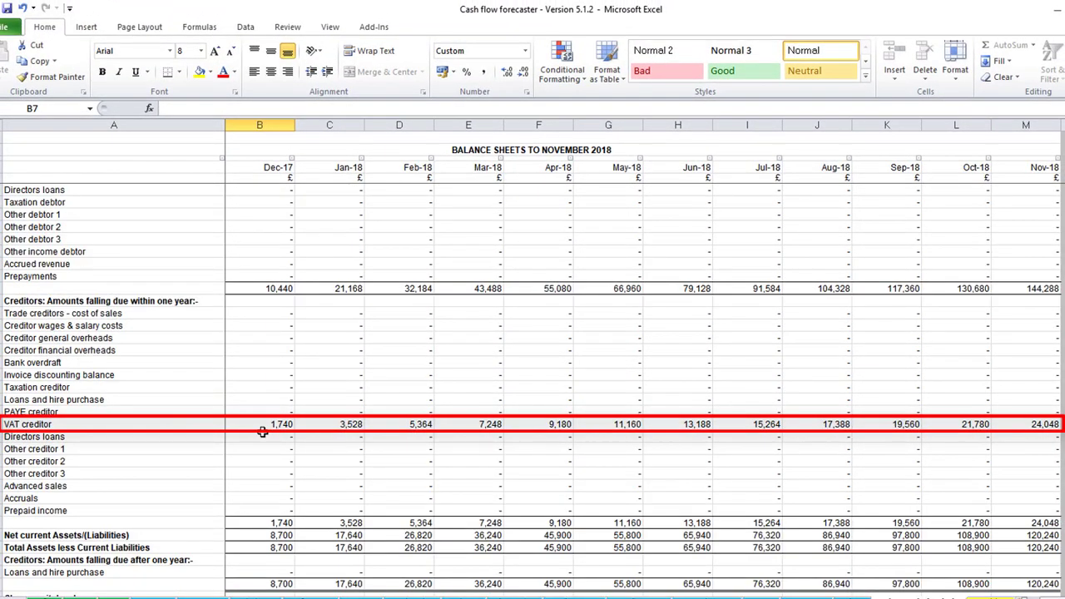